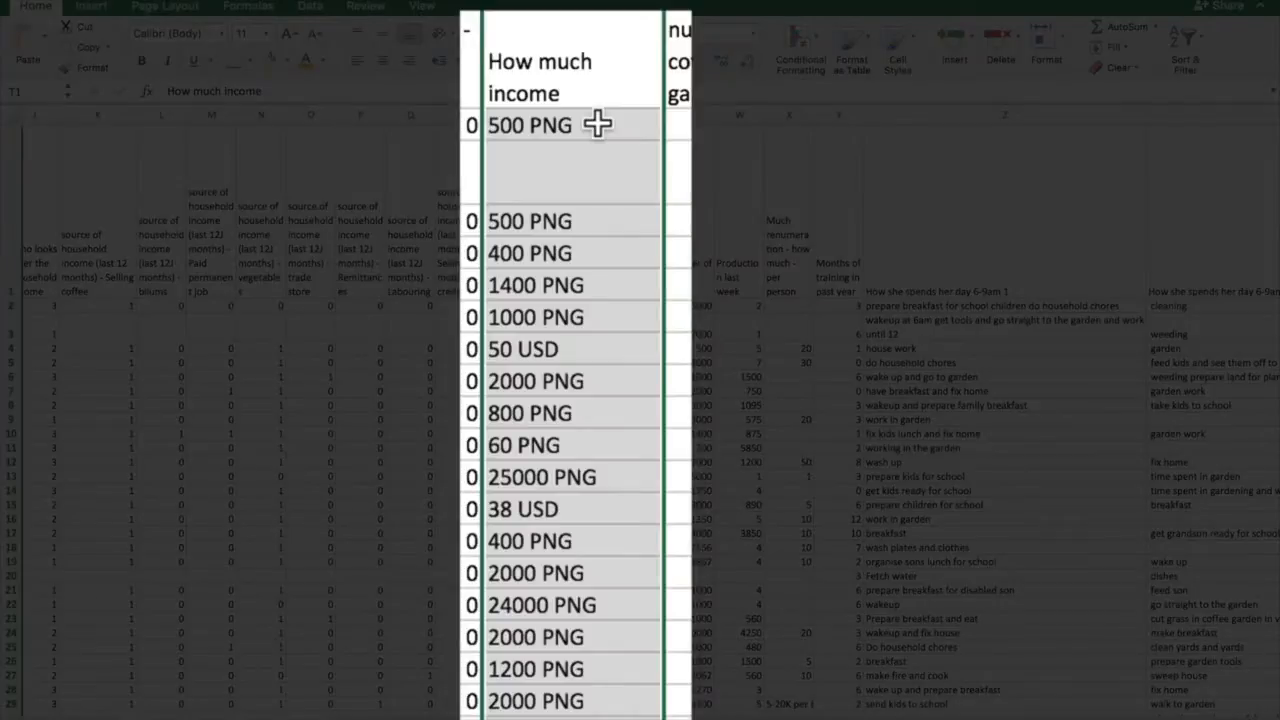
# Examine the amounts and currency units recorded in the "How much income" column
pyautogui.click(597, 123)
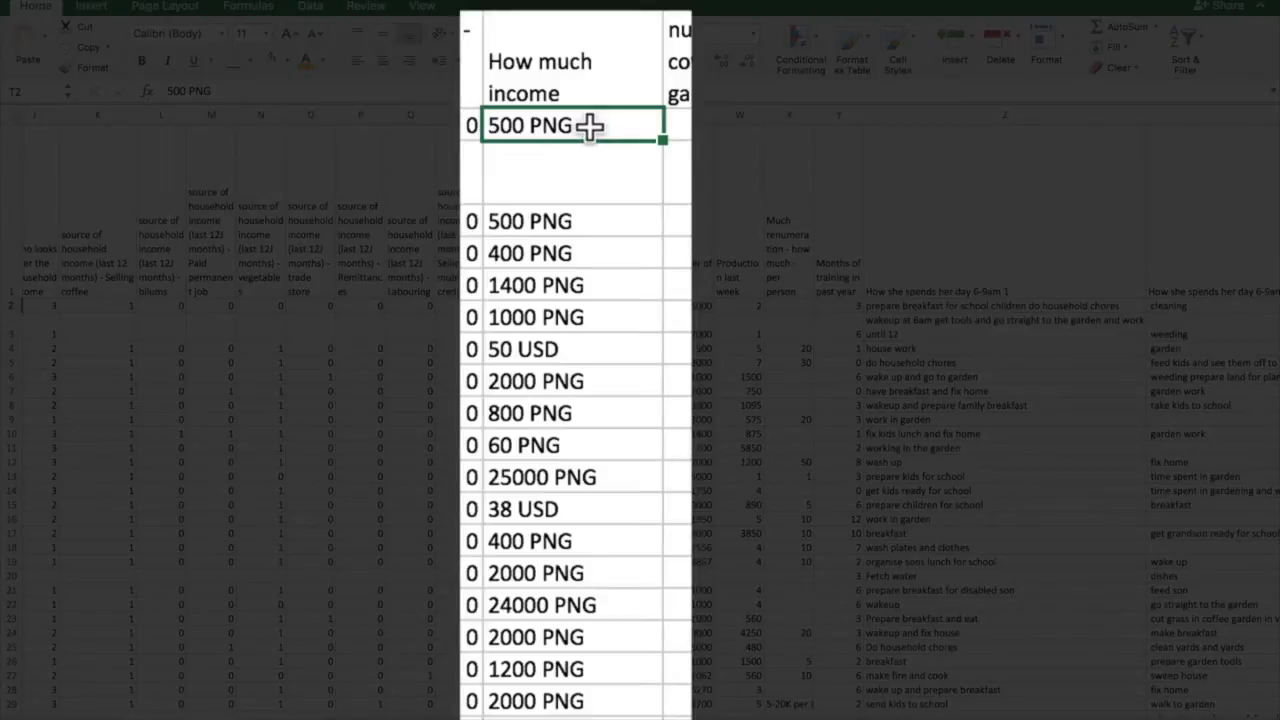
pyautogui.click(588, 172)
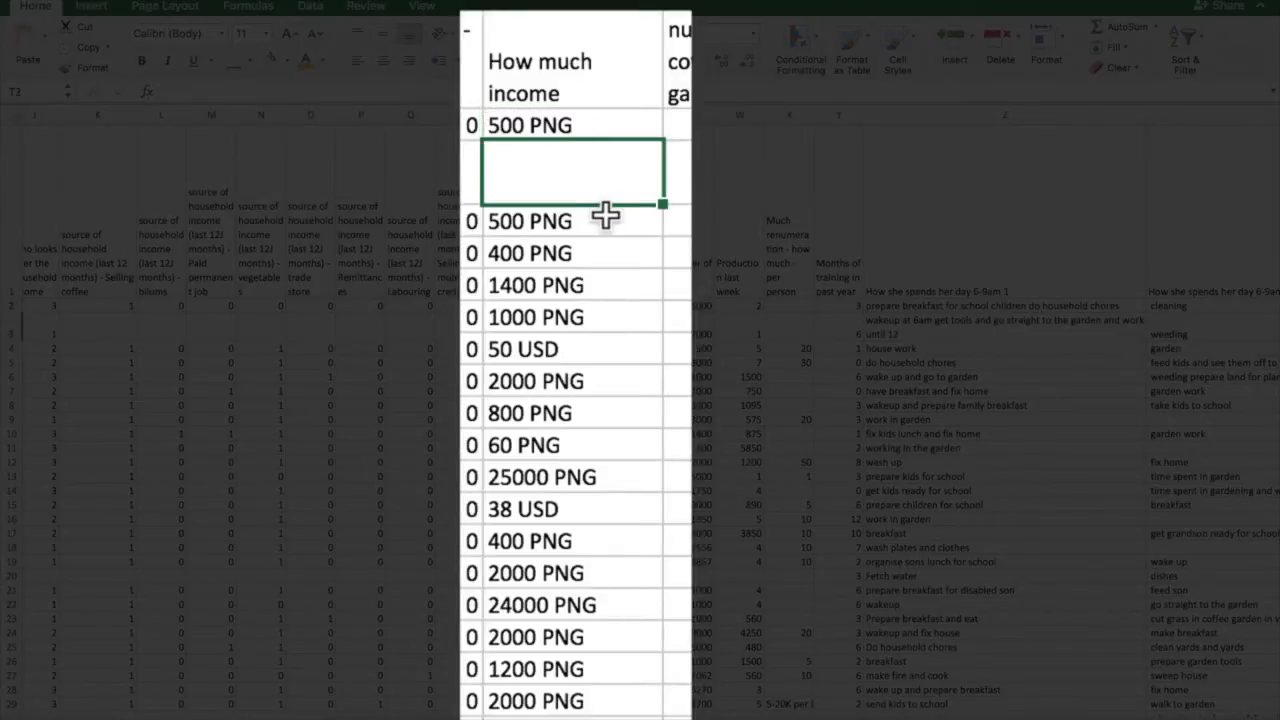
pyautogui.click(606, 216)
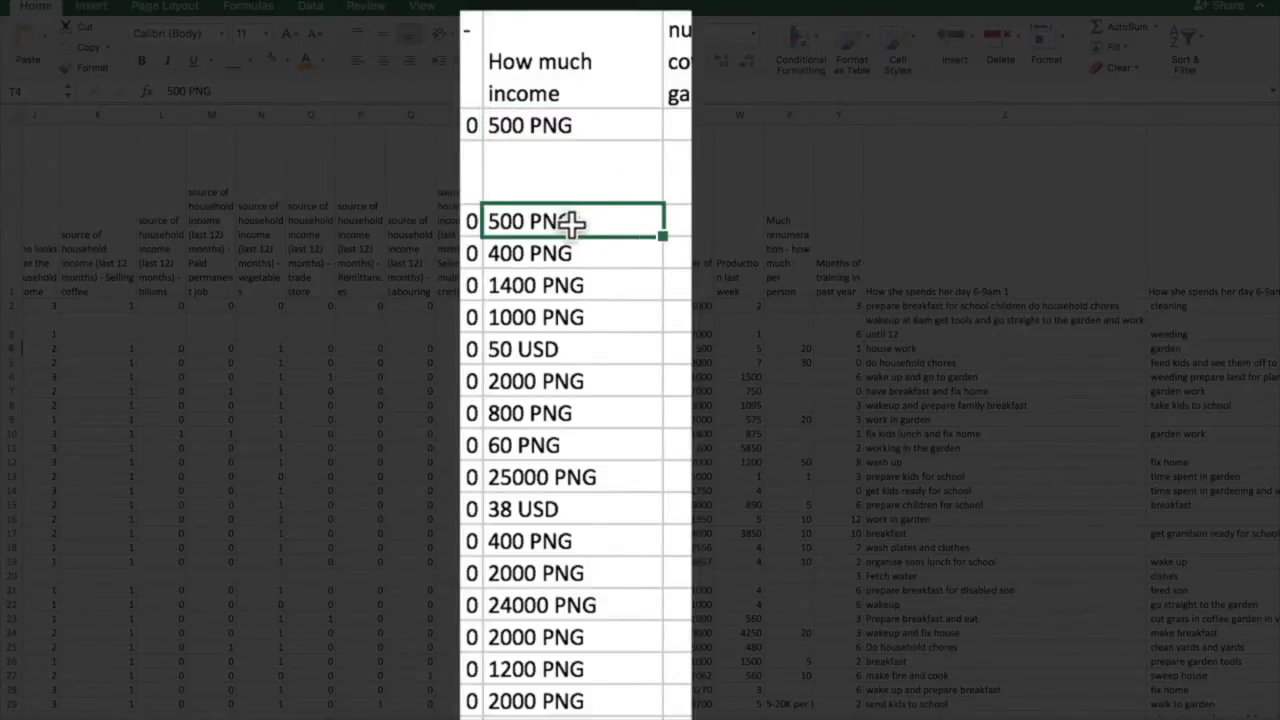
pyautogui.click(594, 253)
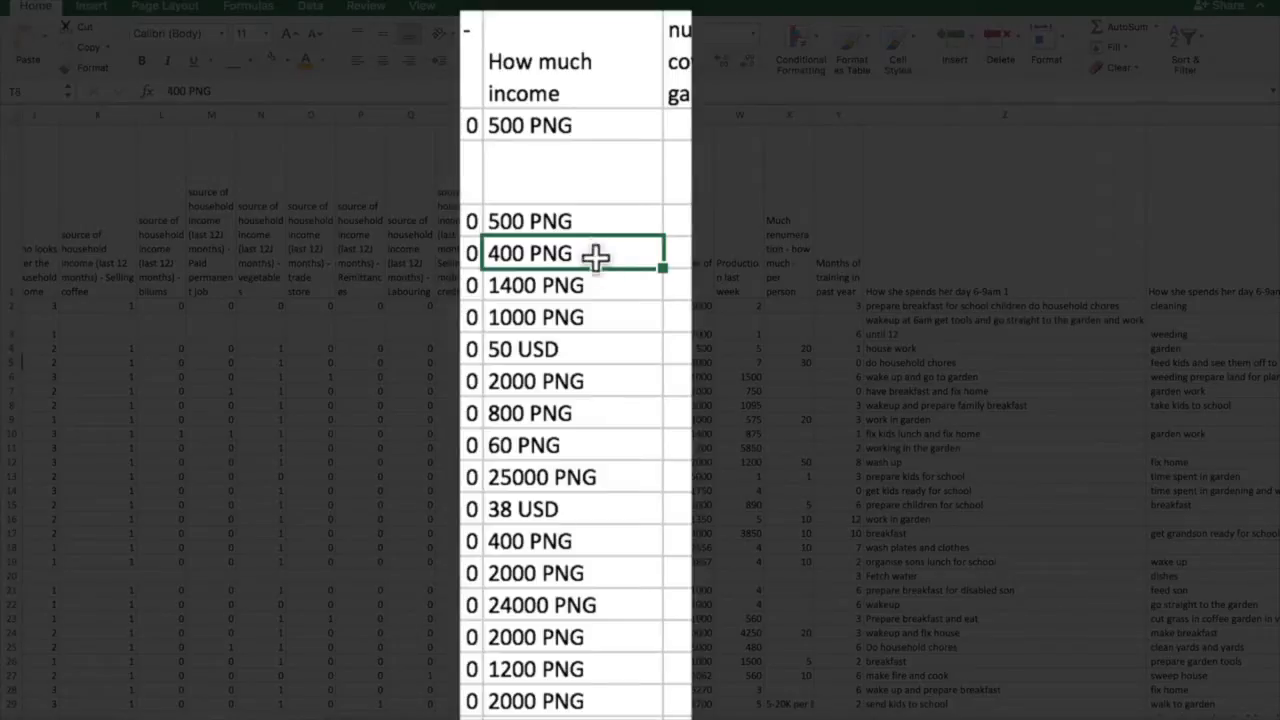
pyautogui.click(594, 355)
pyautogui.click(604, 382)
pyautogui.click(603, 418)
pyautogui.click(602, 448)
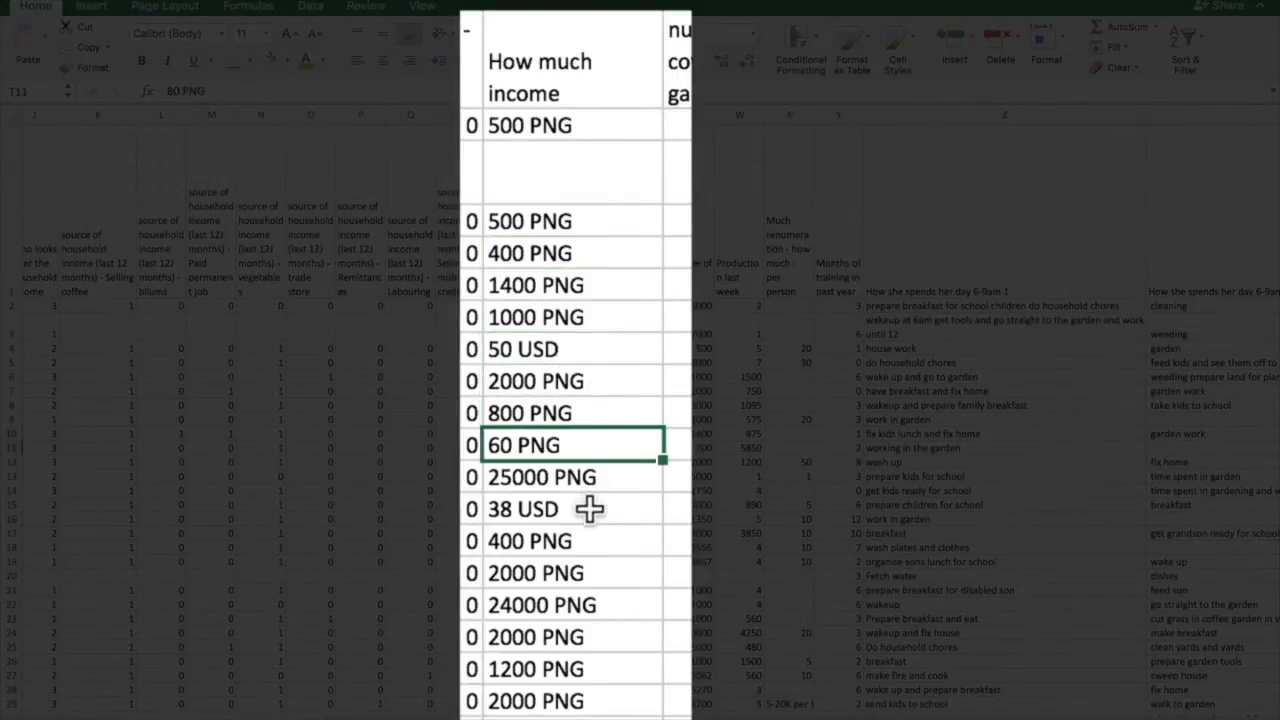
pyautogui.click(587, 508)
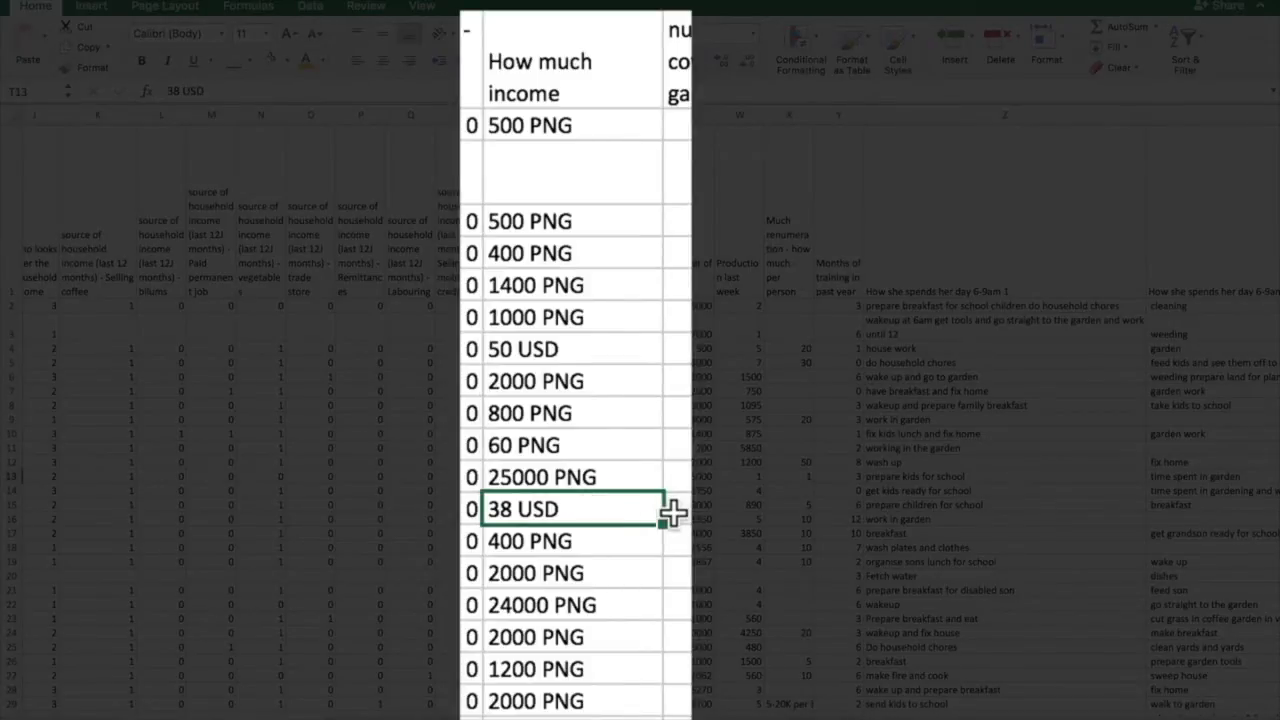
pyautogui.click(672, 512)
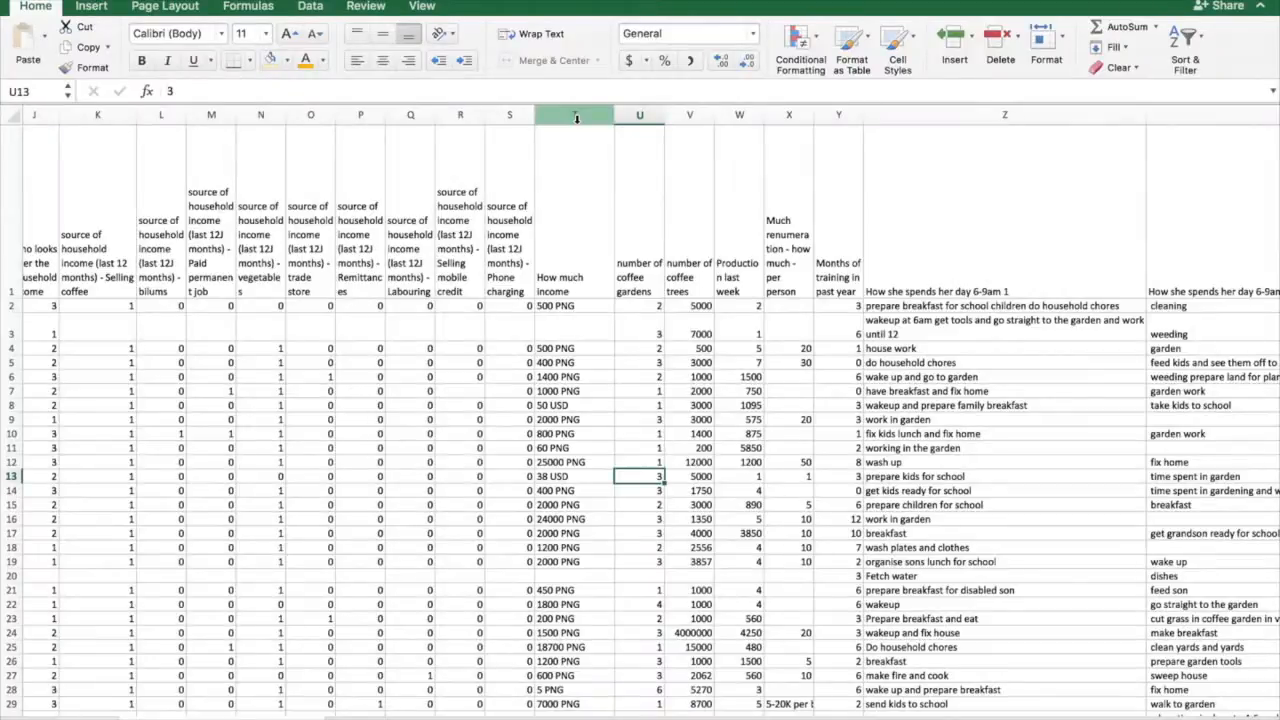
pyautogui.click(583, 304)
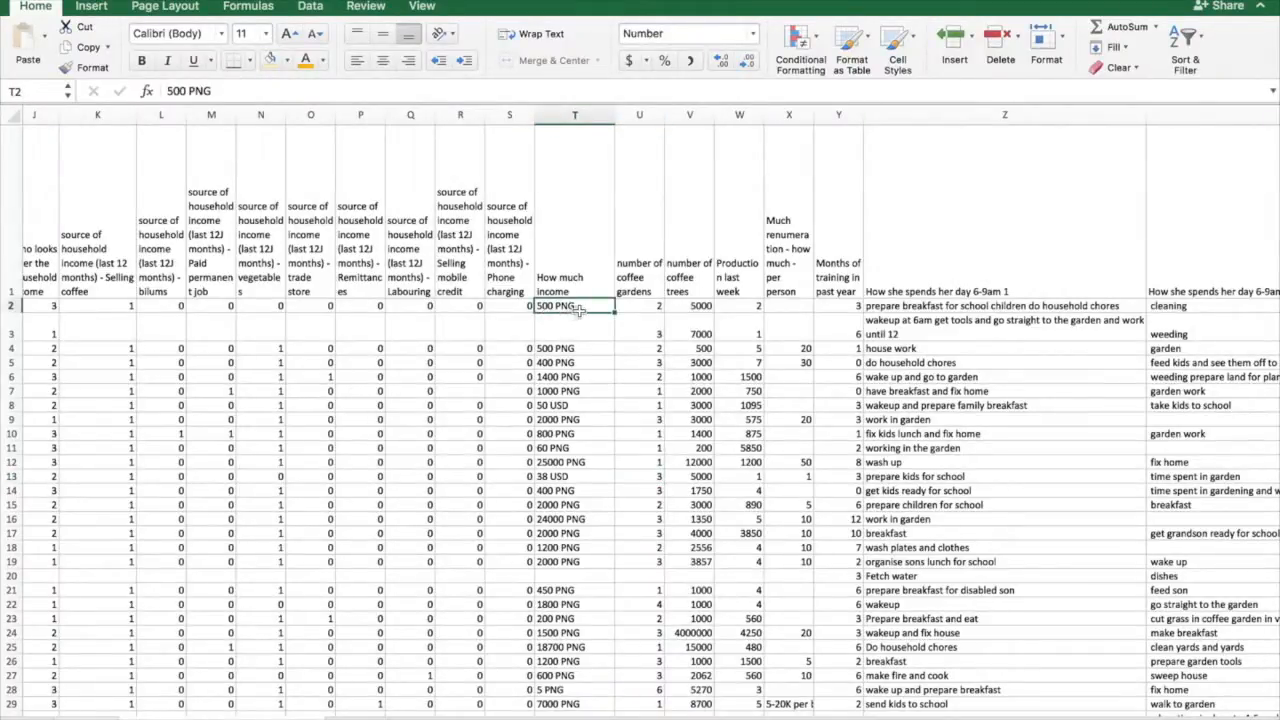
# Duplicate the "How much income" column and insert the copy directly beside the original
pyautogui.click(577, 116)
pyautogui.press('super+c')
pyautogui.click(220, 0)
pyautogui.click(235, 0)
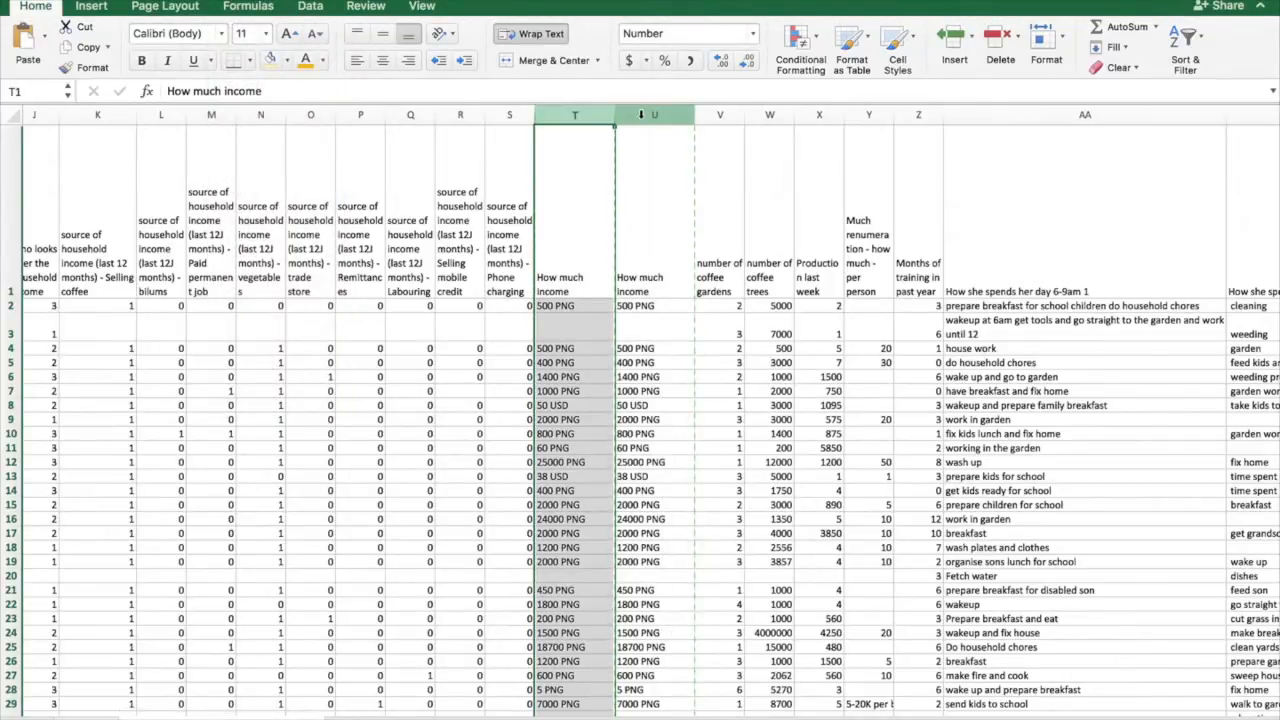
# Insert an empty column between the duplicated income column and the "number of coffee gardens" column
pyautogui.click(641, 114)
pyautogui.click(720, 117)
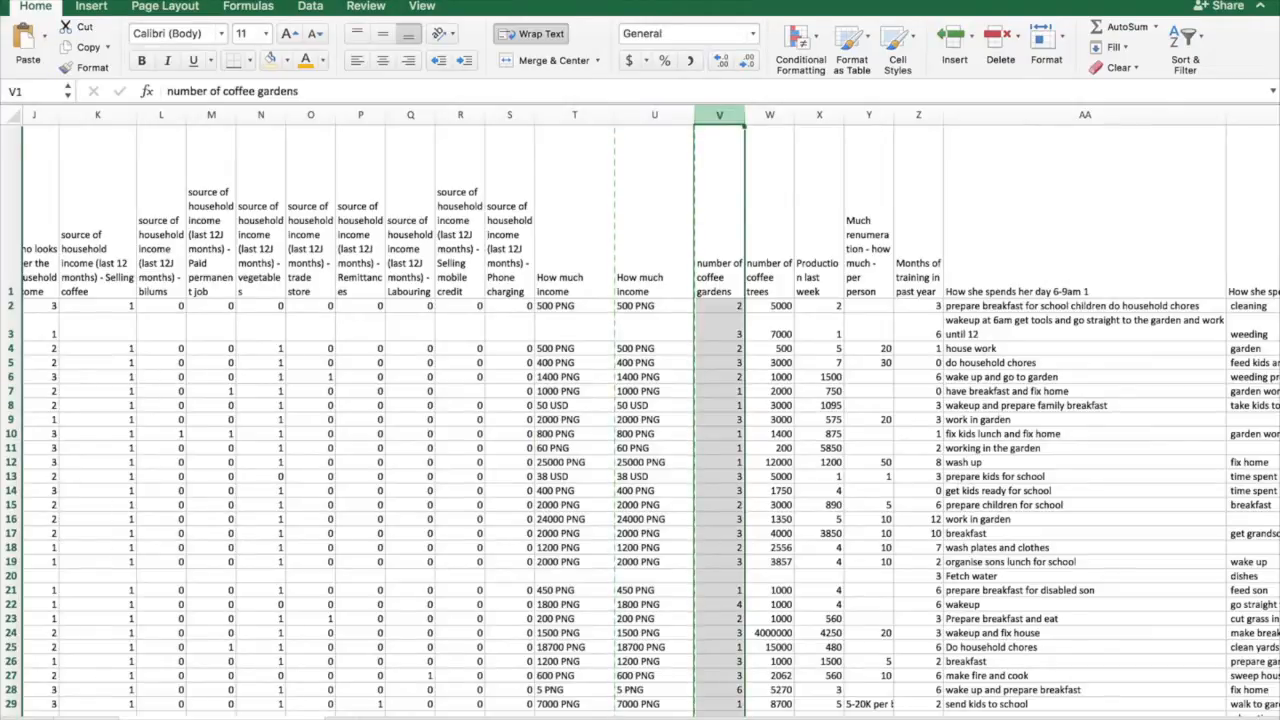
pyautogui.click(245, 5)
pyautogui.click(240, 25)
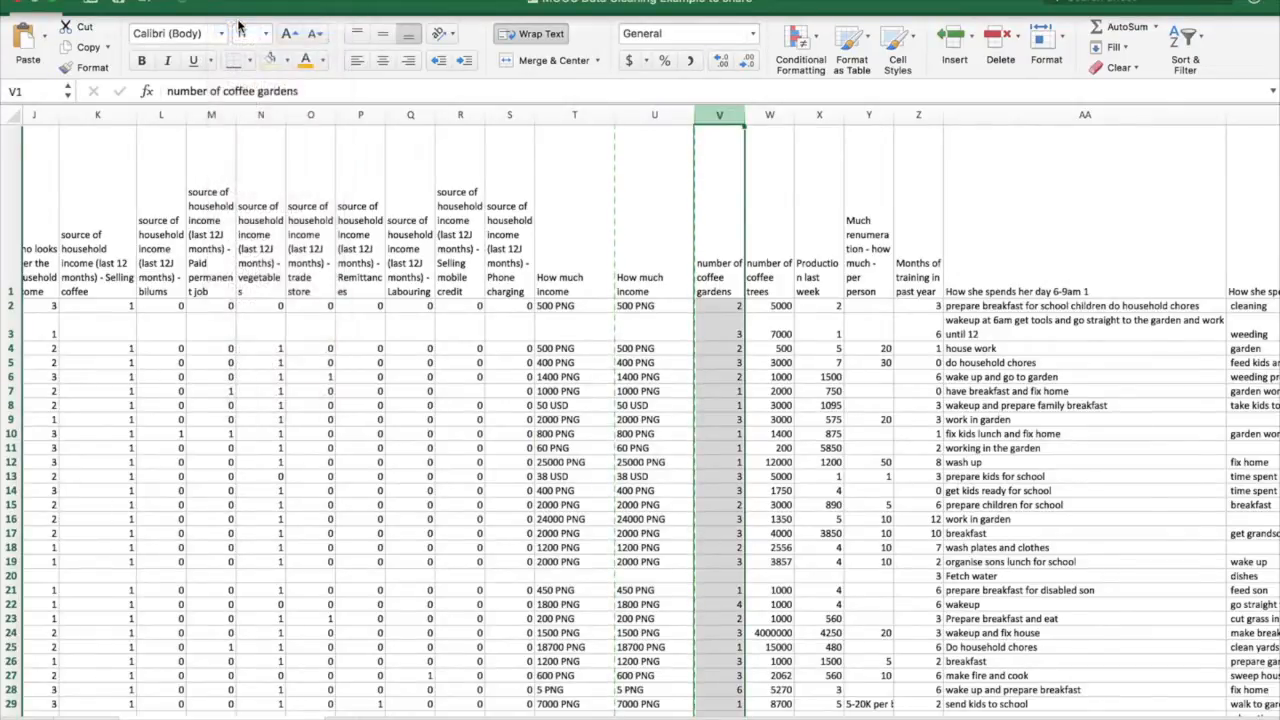
# Split the duplicated income column with Text to Columns as delimited data, adding Space as a delimiter and accepting replacement of existing contents
pyautogui.click(655, 114)
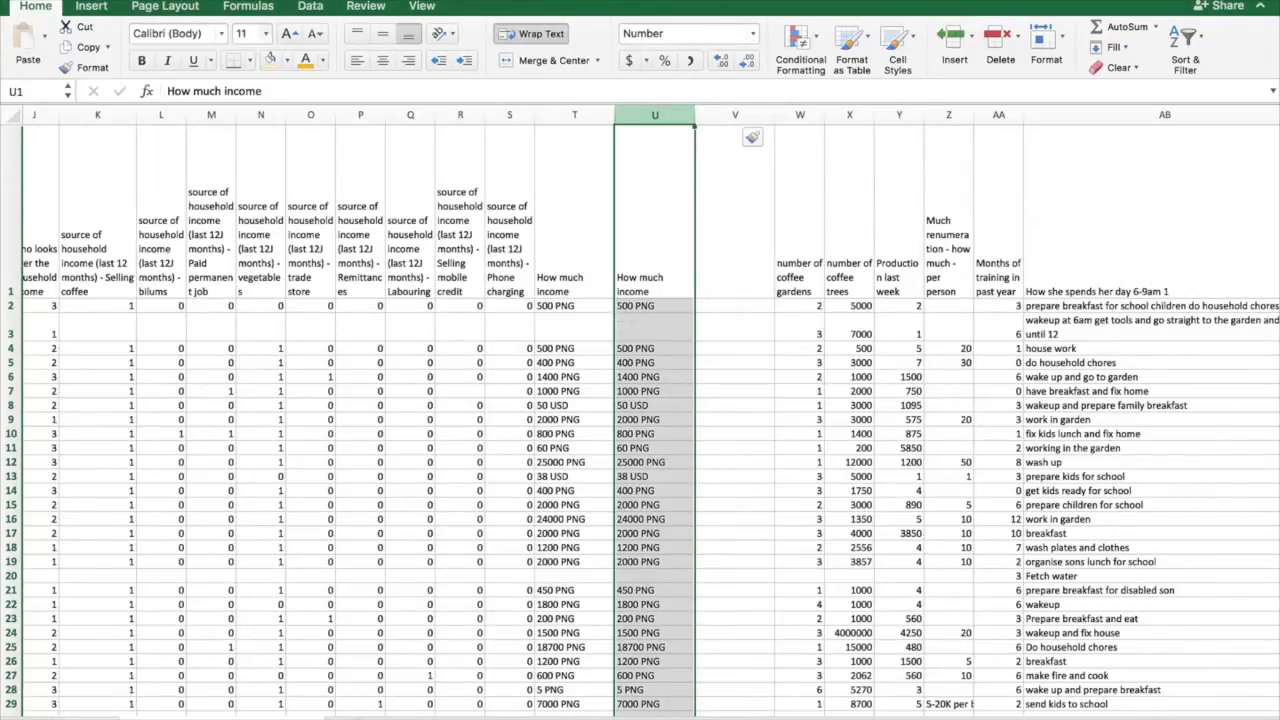
pyautogui.click(372, 1)
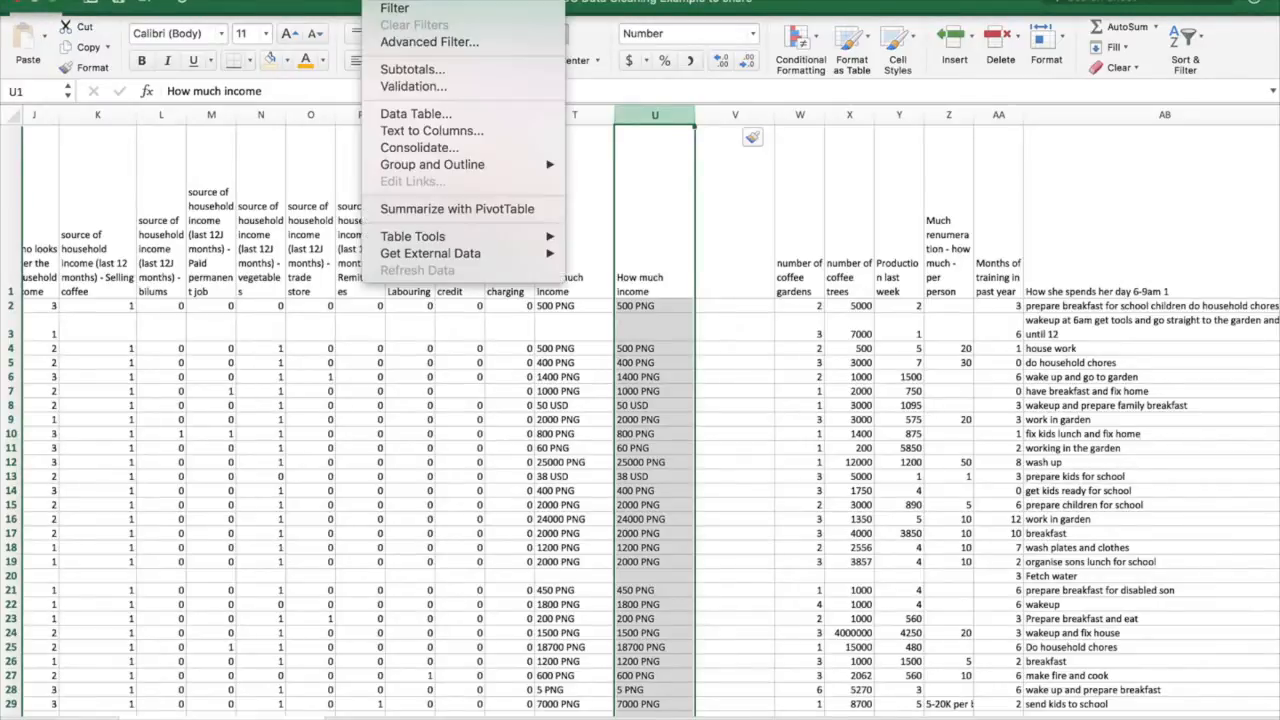
pyautogui.click(413, 130)
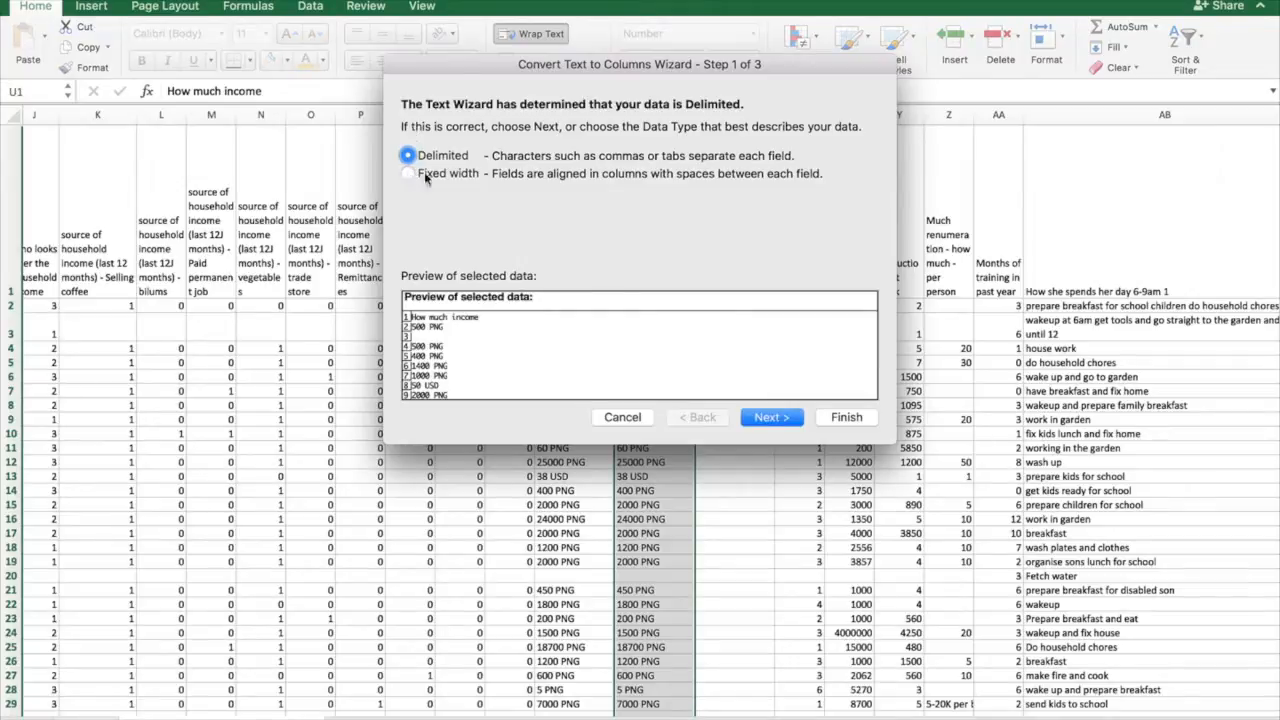
pyautogui.click(772, 419)
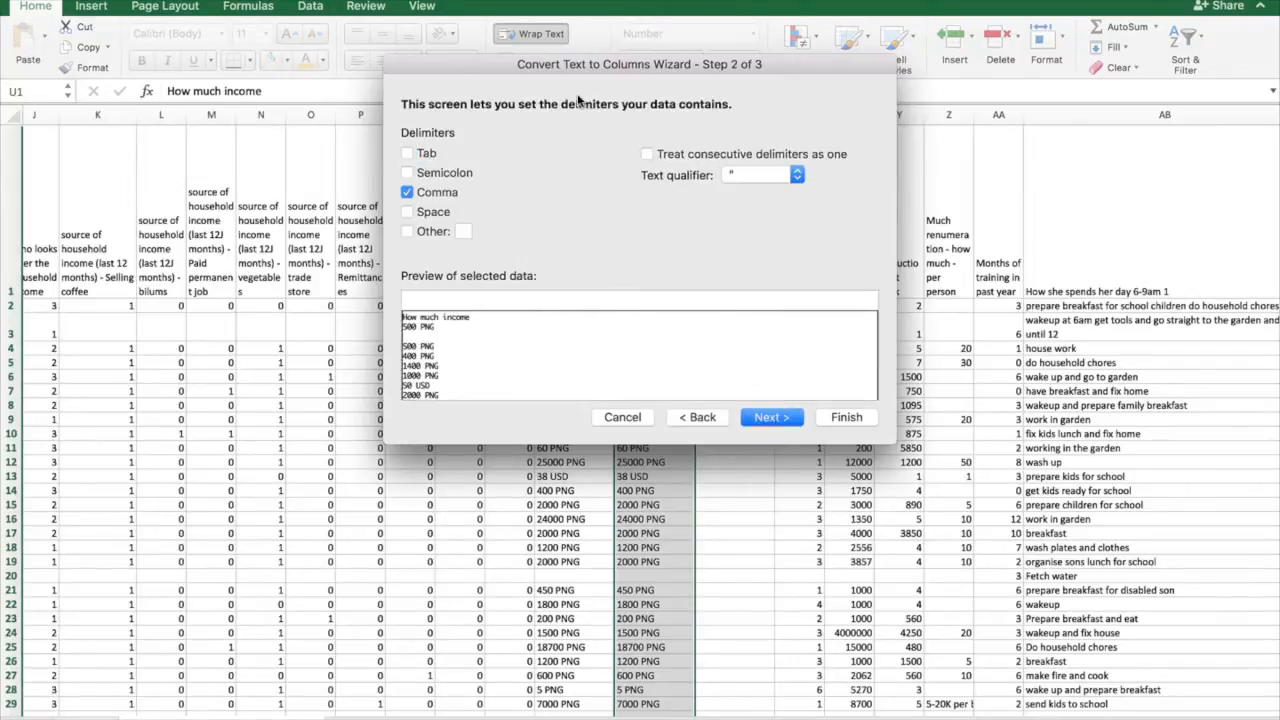
pyautogui.click(407, 212)
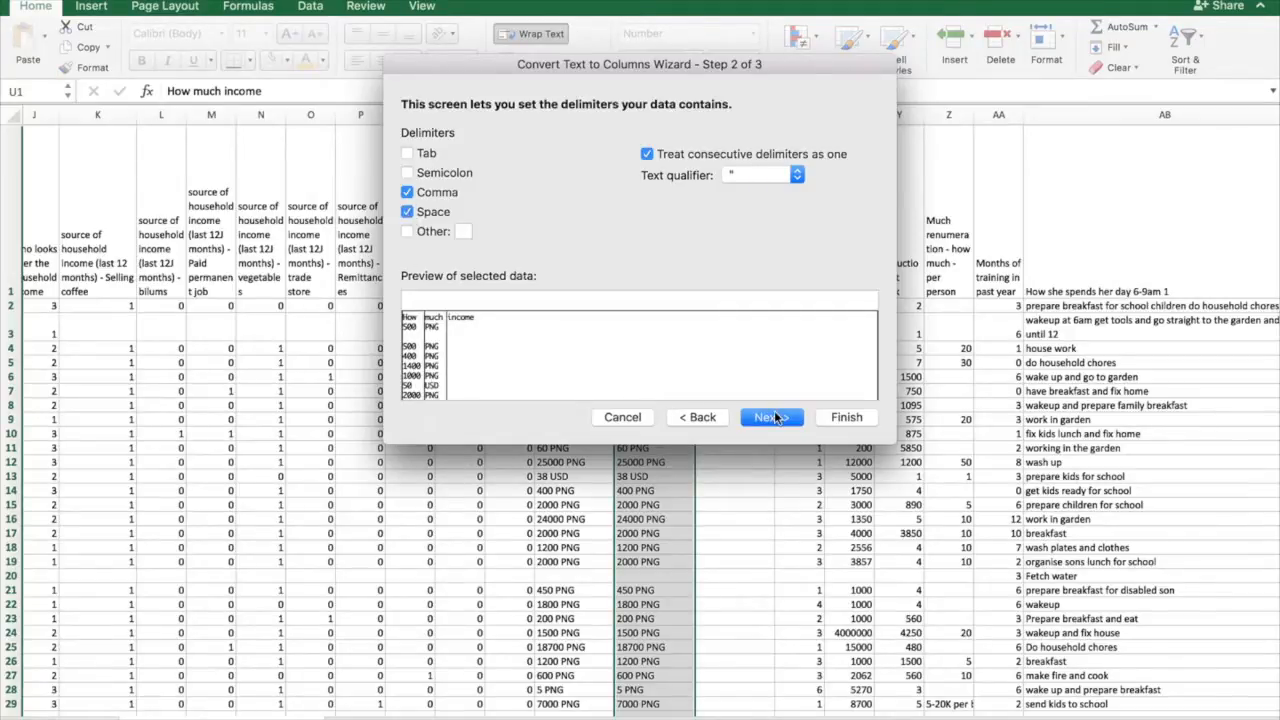
pyautogui.click(774, 412)
pyautogui.click(846, 417)
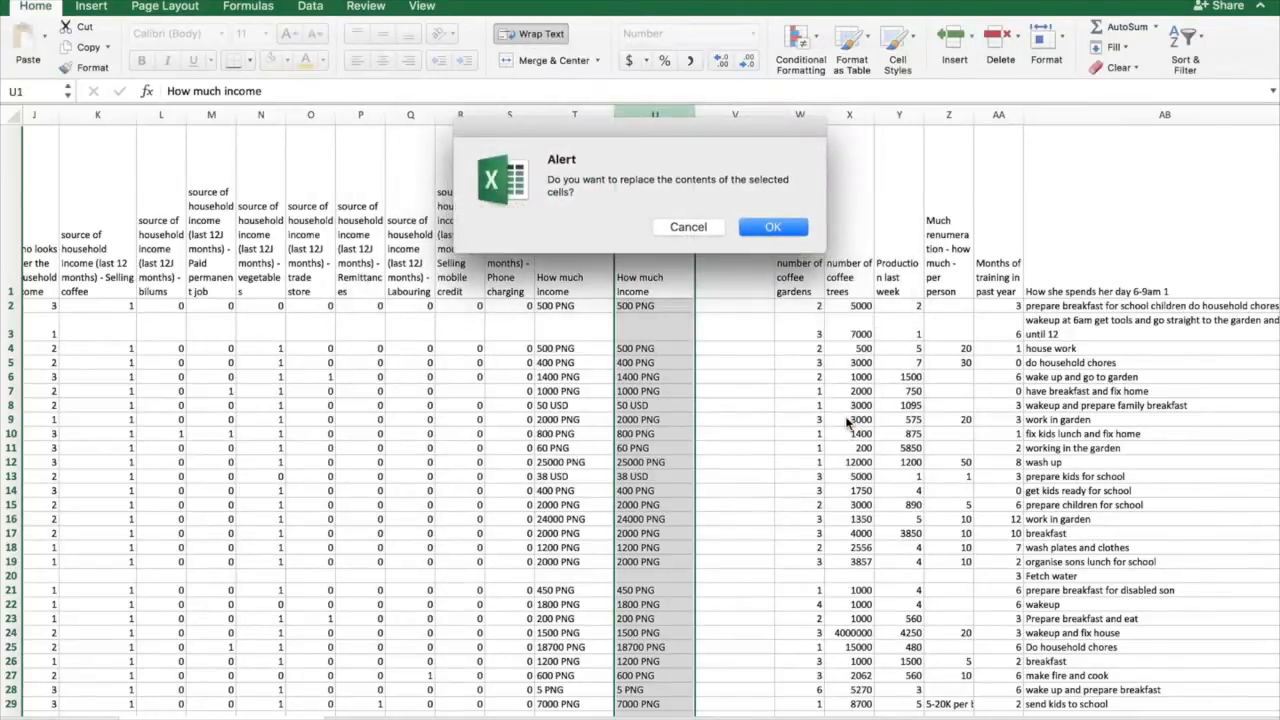
pyautogui.click(771, 228)
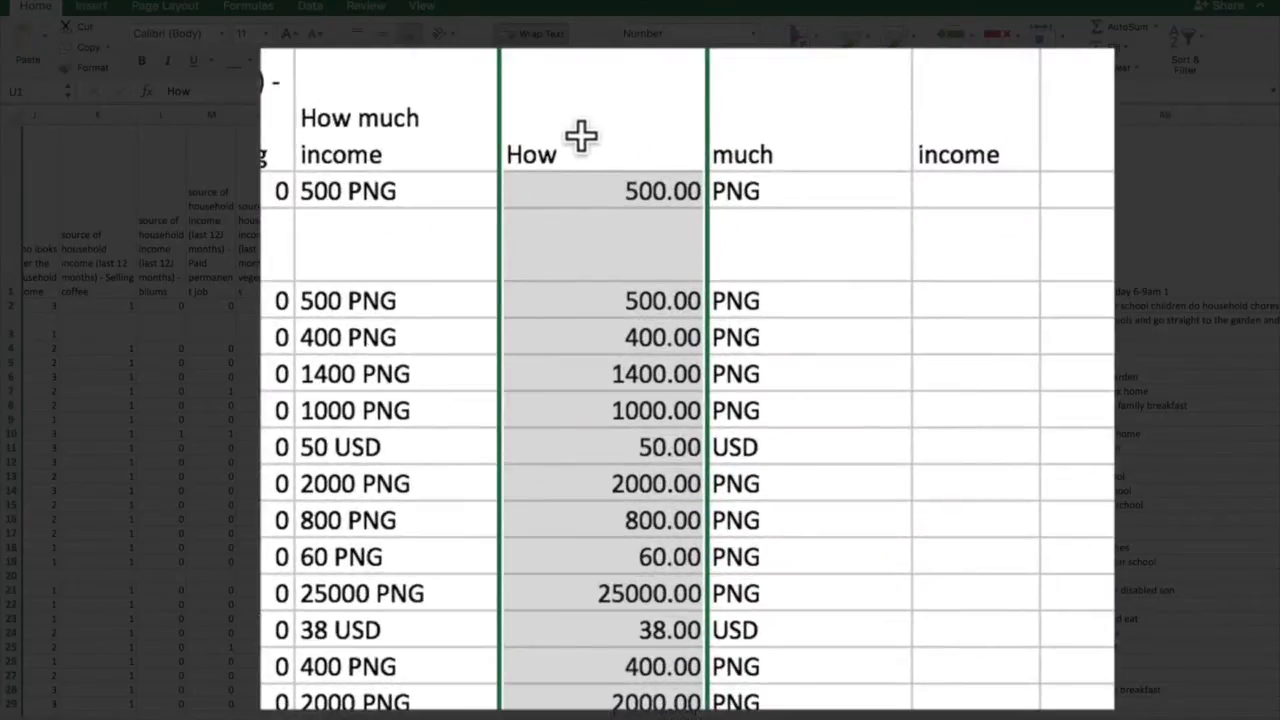
# Rename the header of the split-off numeric column as "Income Amount"
pyautogui.click(582, 135)
pyautogui.write('Income')
pyautogui.press('BackSpace')
pyautogui.press('BackSpace')
pyautogui.press('BackSpace')
pyautogui.write('come Amount')
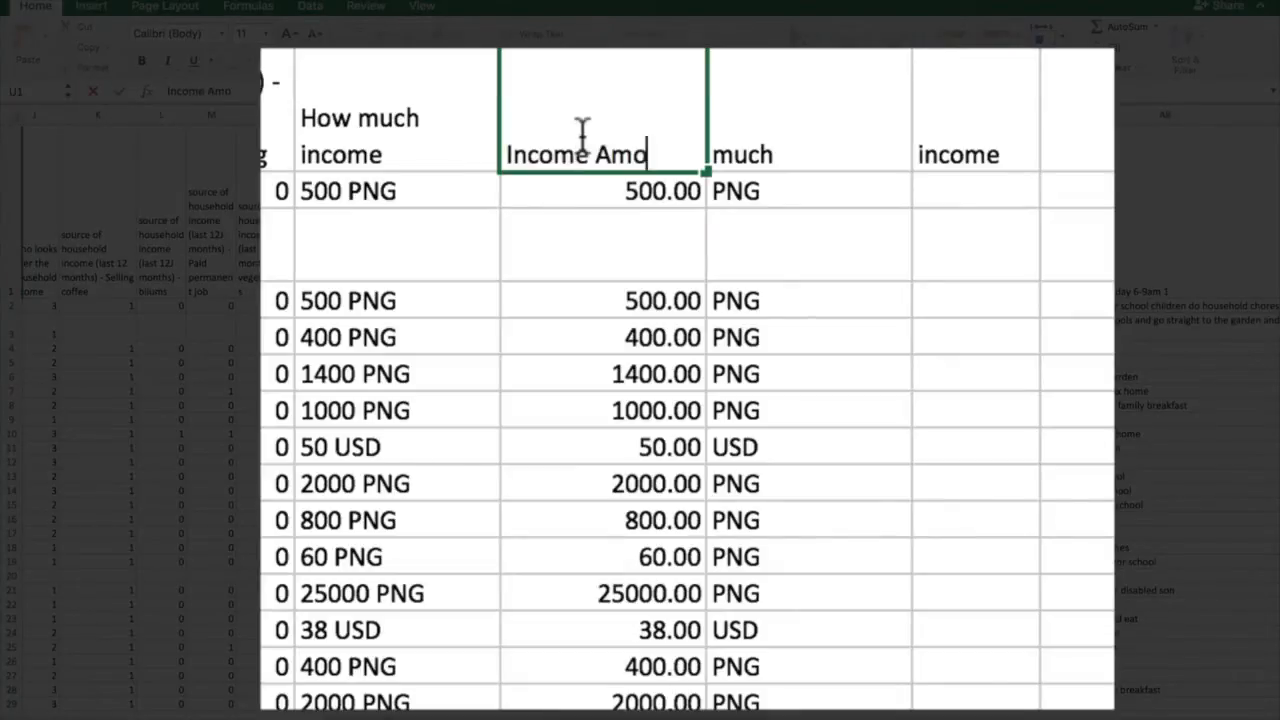
# Rename the header of the currency code column as "Income amount units"
pyautogui.click(778, 152)
pyautogui.write('Income amount')
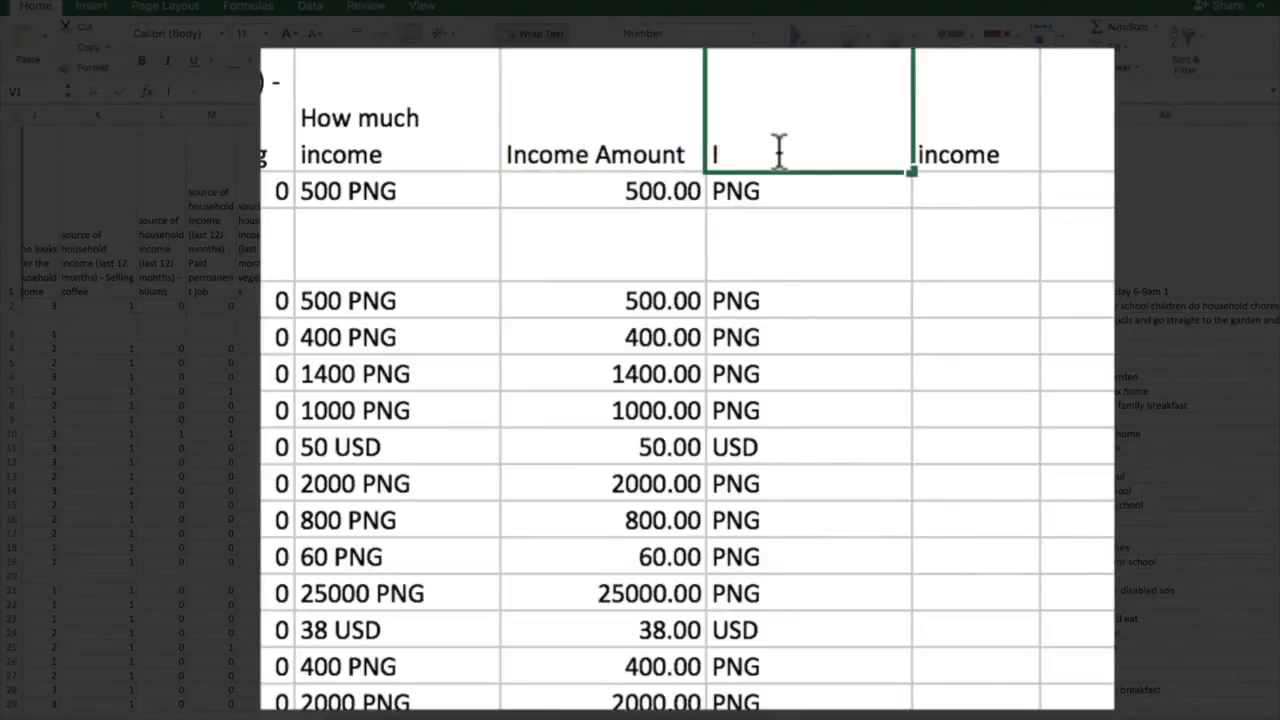
pyautogui.write(' units')
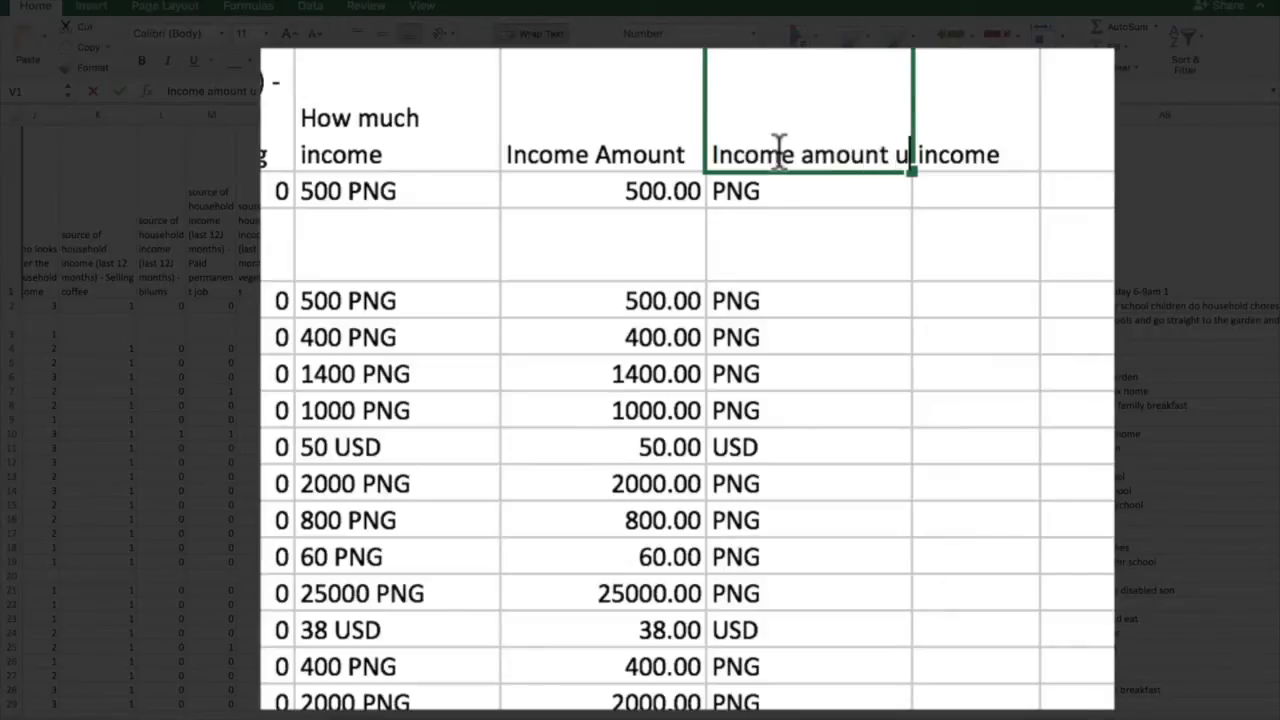
pyautogui.press('Return')
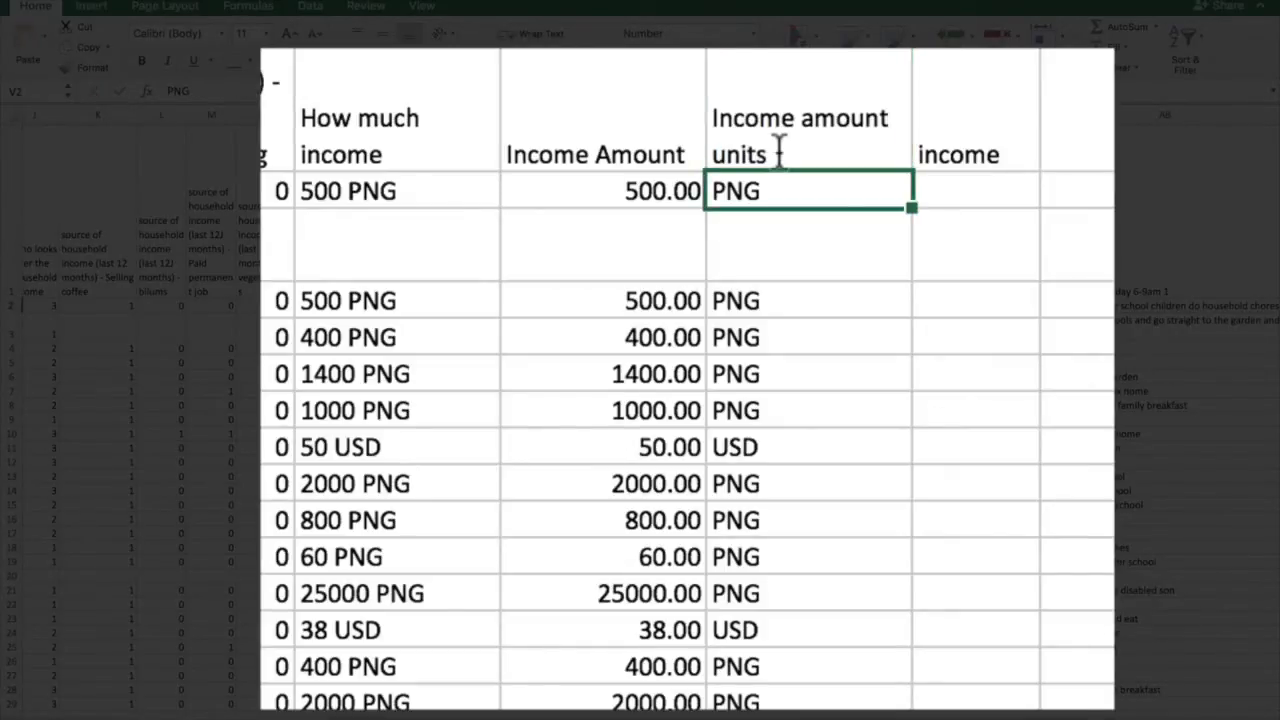
# Extend the header "income" in cell W1 to read "income standardize to png"
pyautogui.click(537, 437)
pyautogui.click(825, 443)
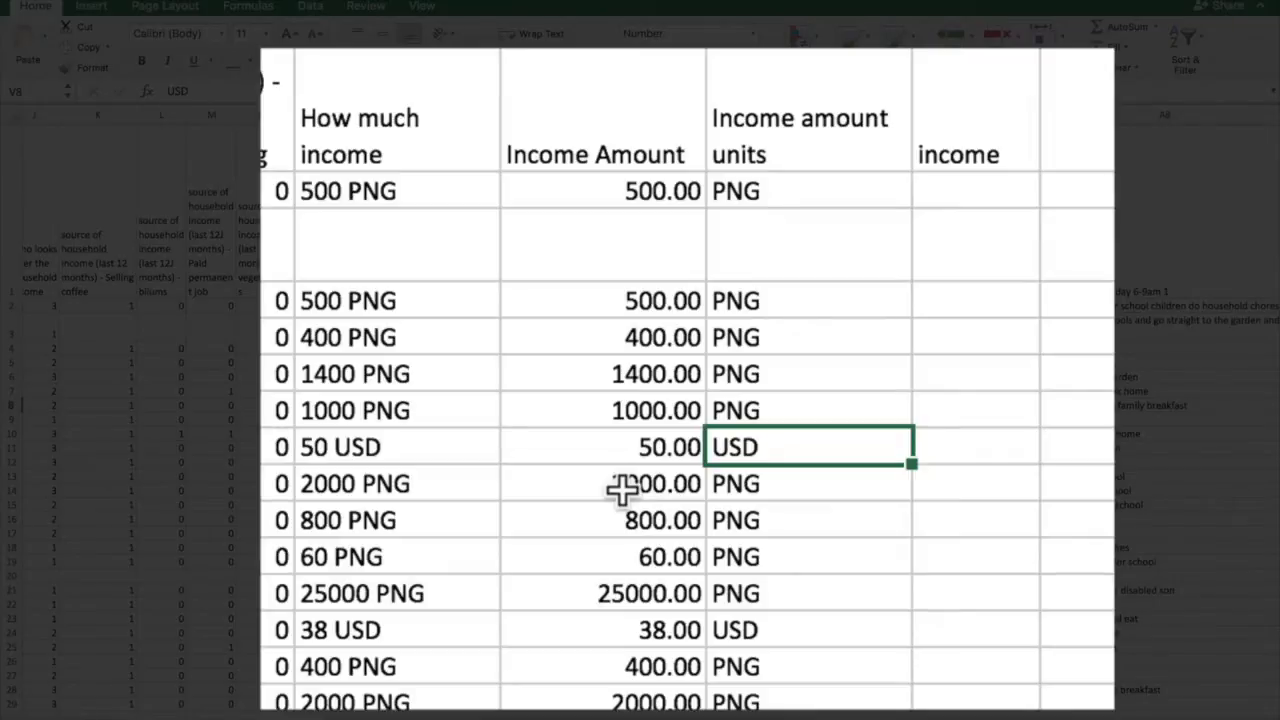
pyautogui.click(997, 142)
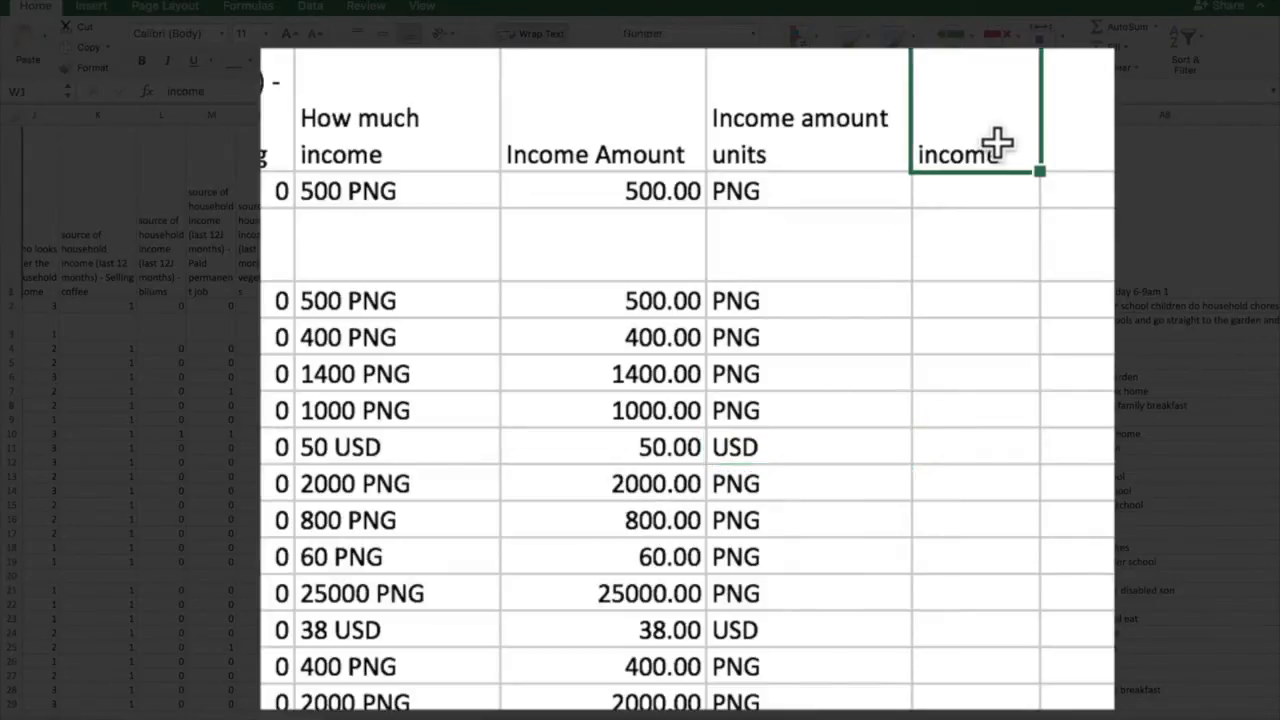
pyautogui.click(214, 91)
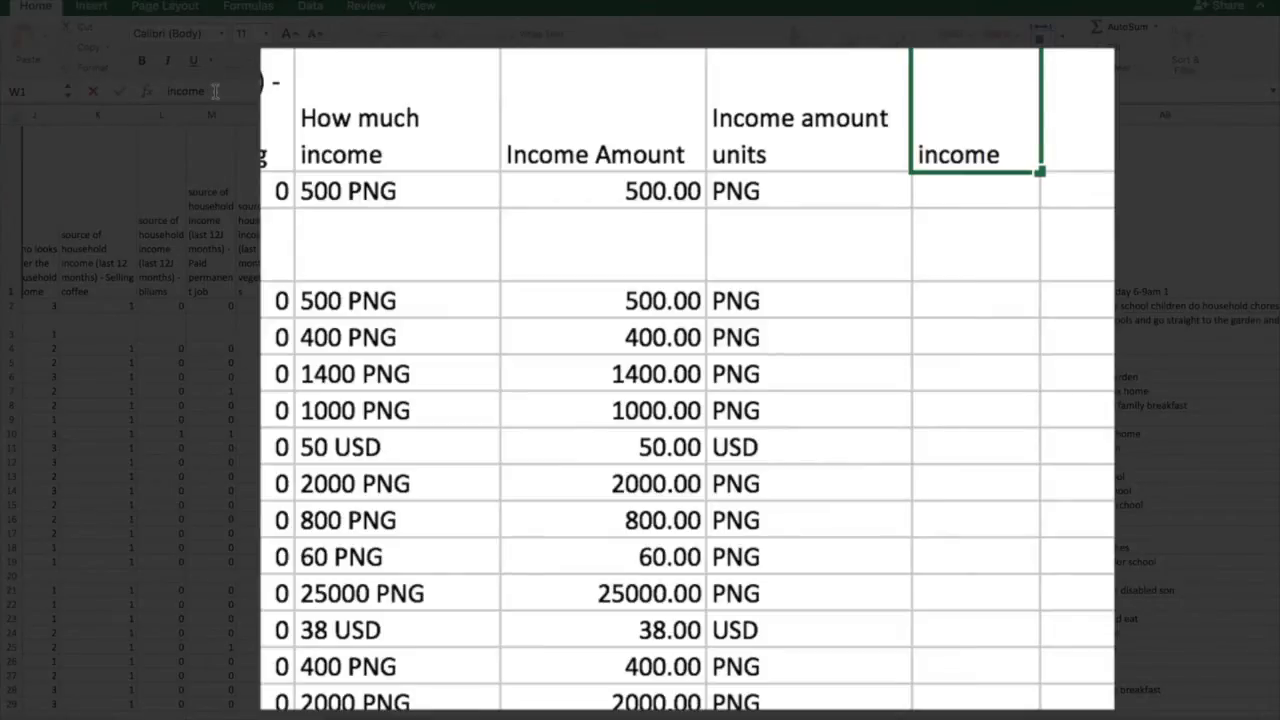
pyautogui.write('standardize to')
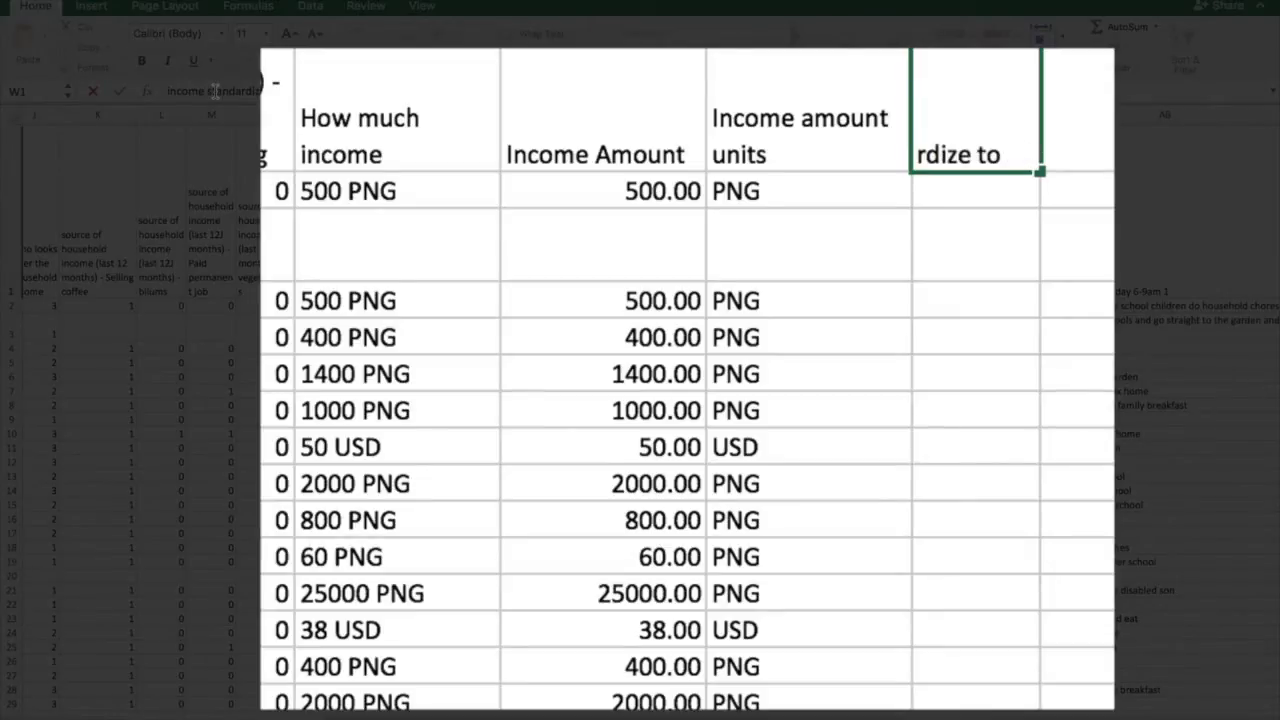
pyautogui.write(' png')
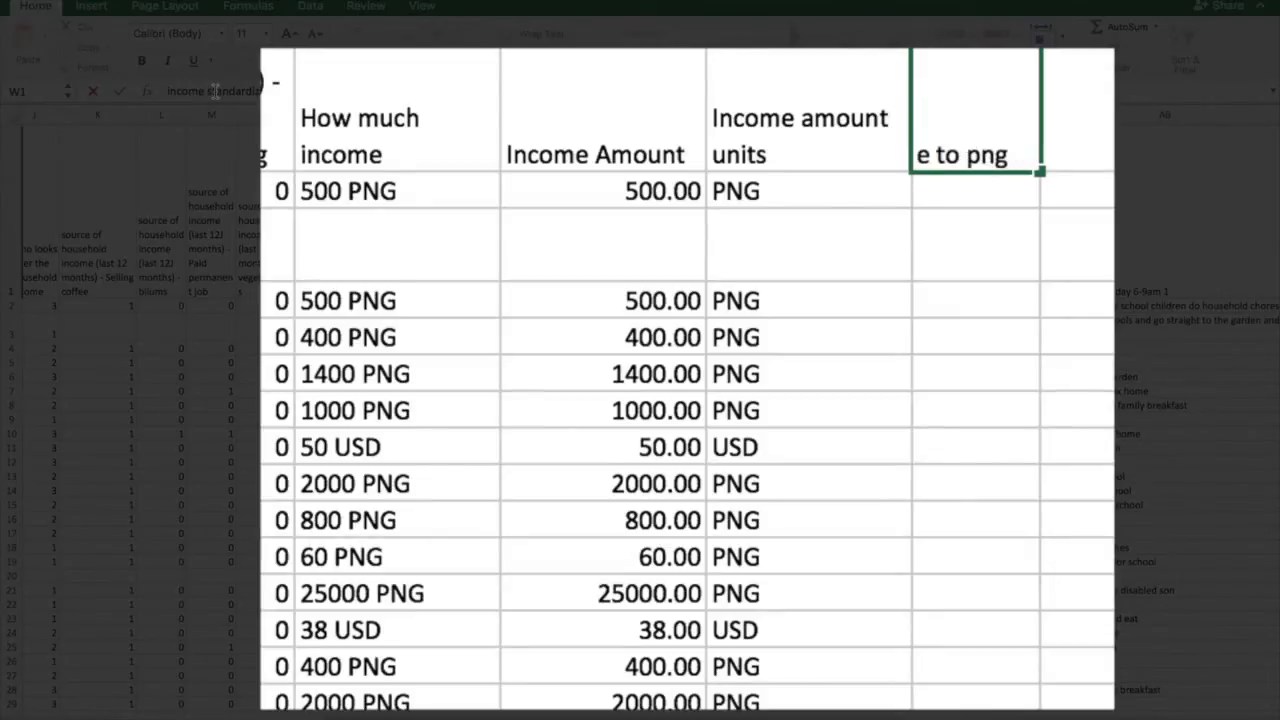
pyautogui.press('Return')
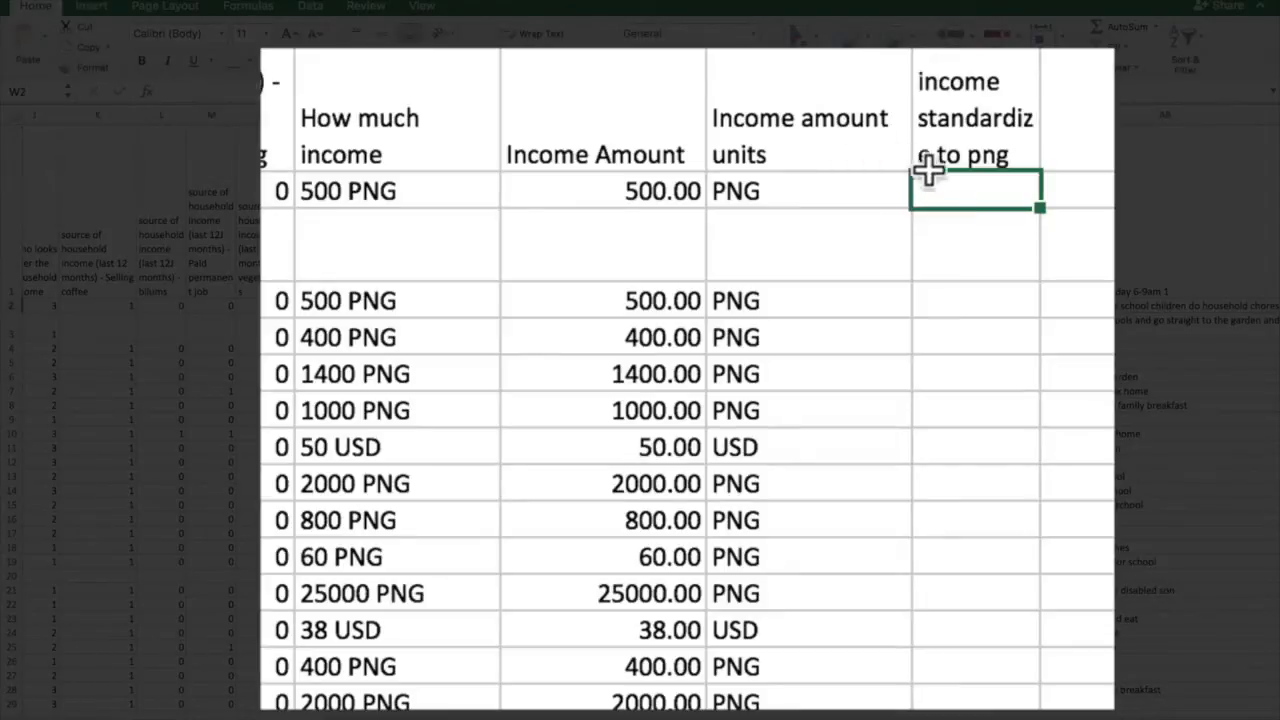
# Enter the formula =U2 in cell W2 to carry over the first PNG income amount
pyautogui.write('=')
pyautogui.click(638, 188)
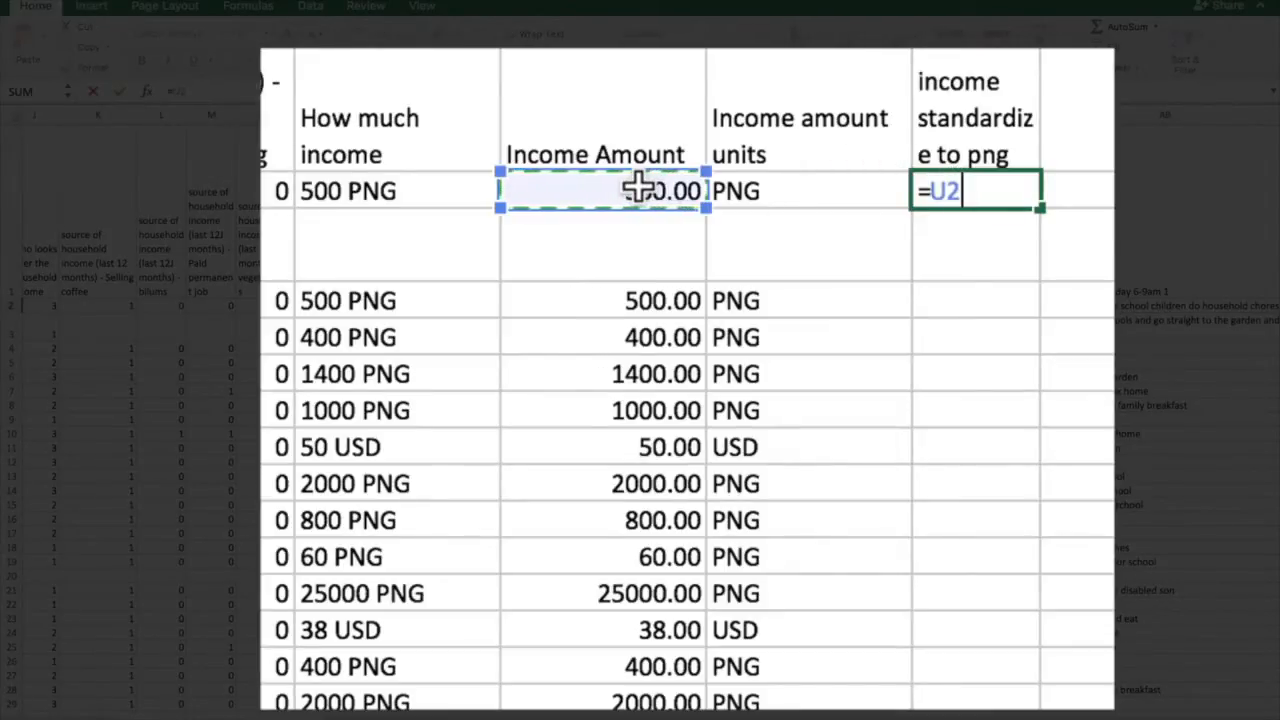
pyautogui.press('Return')
# Copy the formula from W2 into the standardized income cells of the PNG rows, W4:W7 and W9:W12
pyautogui.click(951, 196)
pyautogui.hotkey('ctrl', 'c')
pyautogui.moveTo(976, 303); pyautogui.dragTo(971, 391)
pyautogui.hotkey('ctrl', 'v')
pyautogui.moveTo(960, 479); pyautogui.dragTo(960, 573)
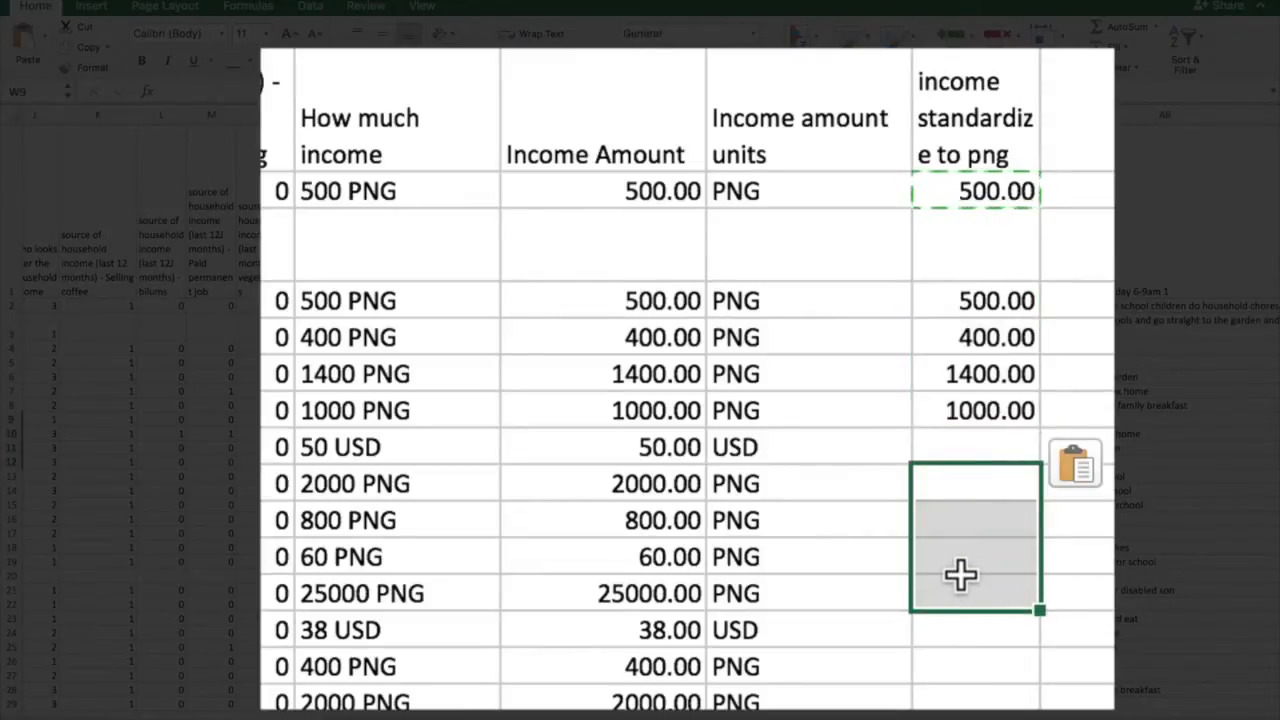
pyautogui.hotkey('ctrl', 'v')
# Convert the 50 USD income to PNG in cell W8 with the formula =U8*2.2
pyautogui.click(975, 443)
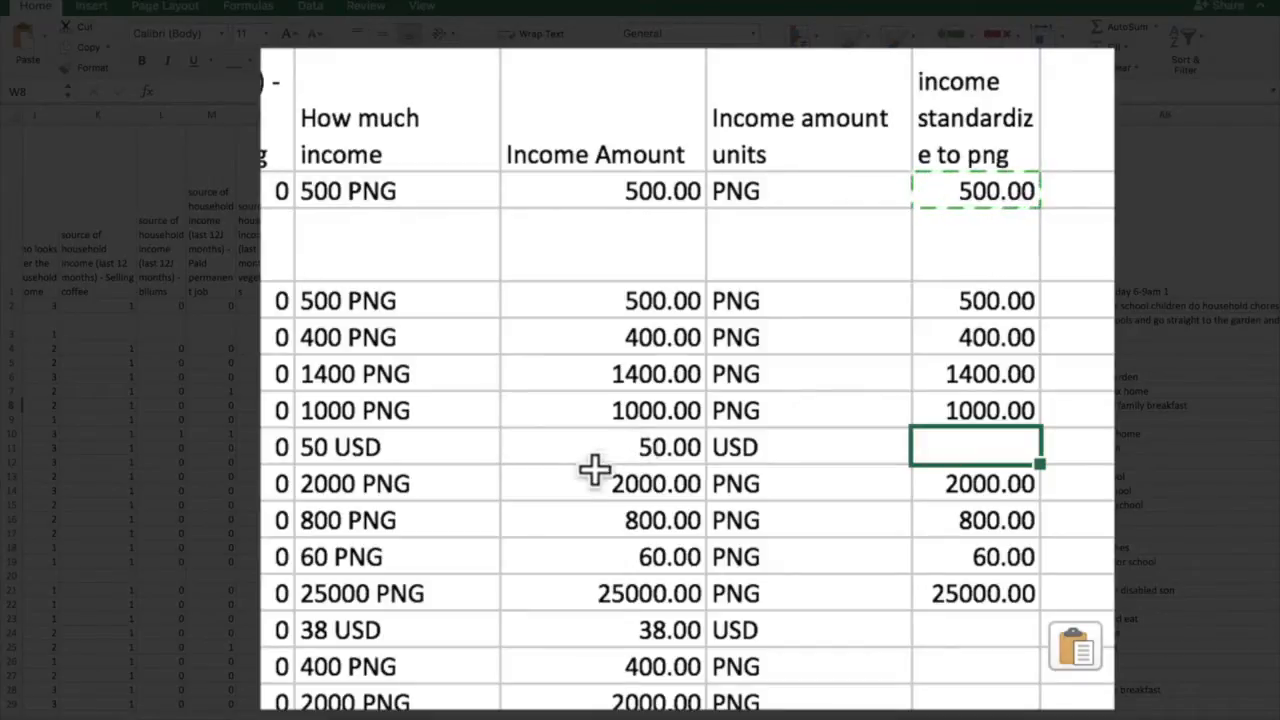
pyautogui.write('=')
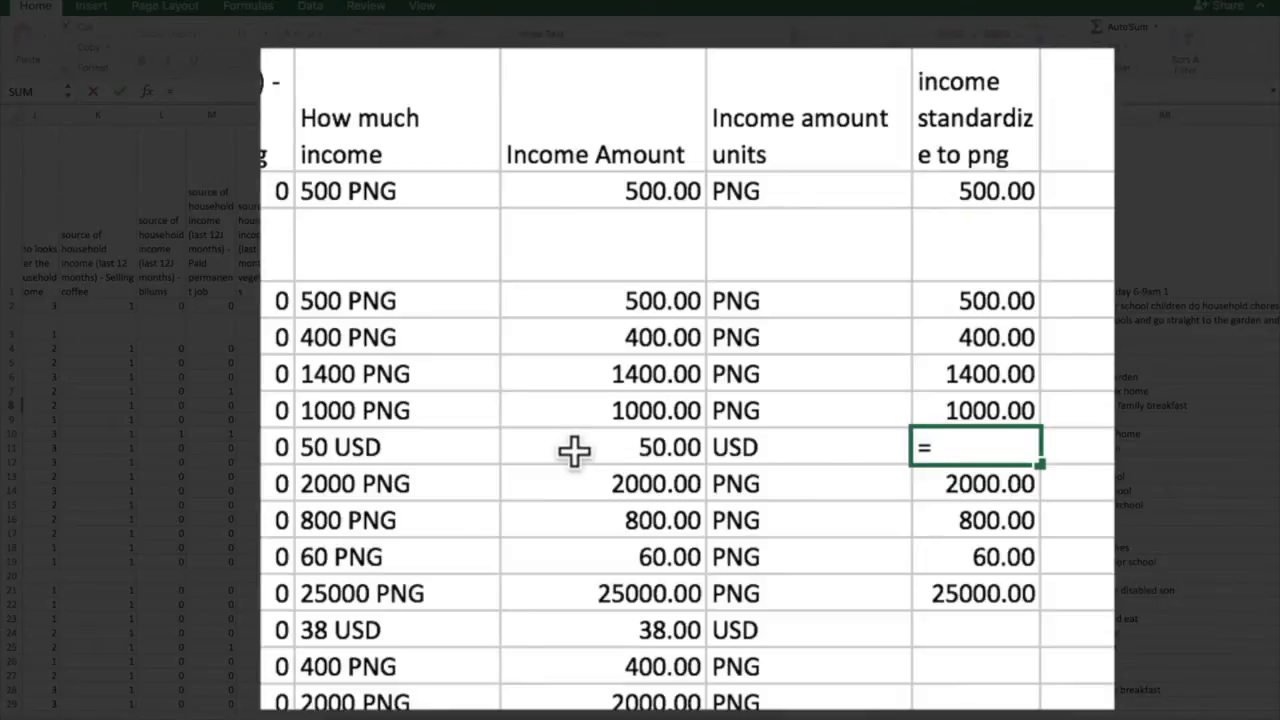
pyautogui.click(575, 451)
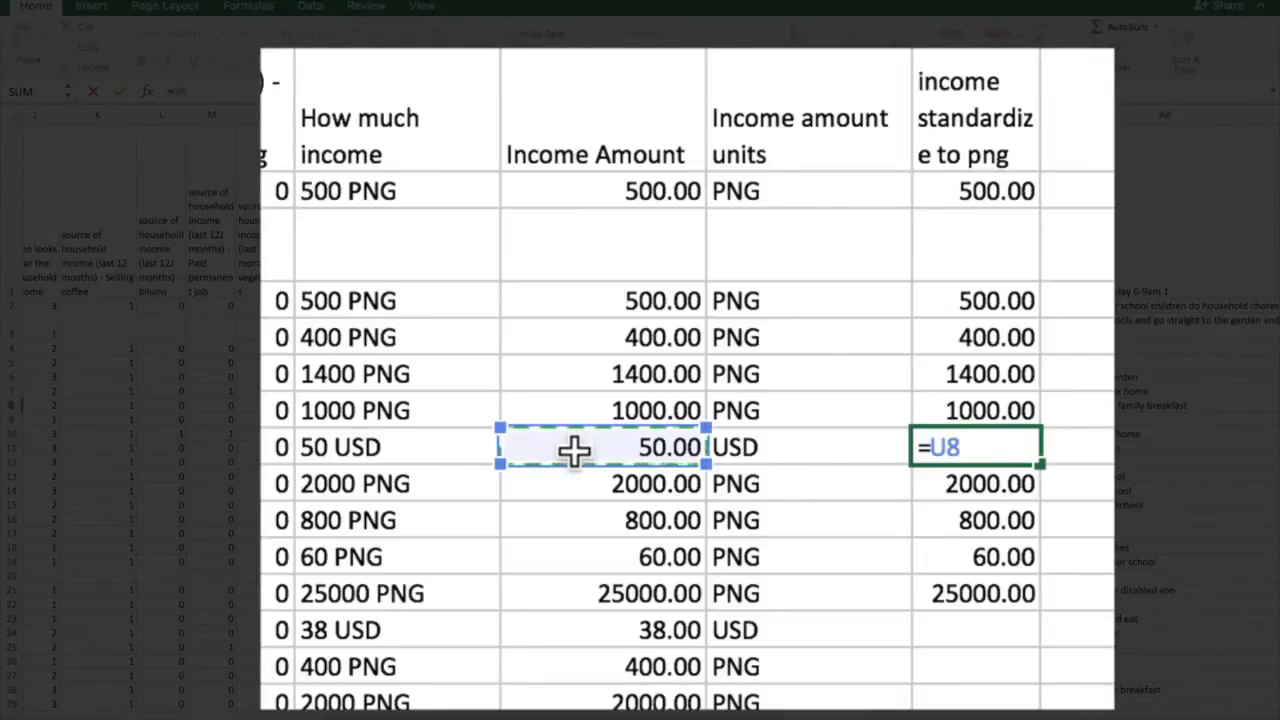
pyautogui.write('*')
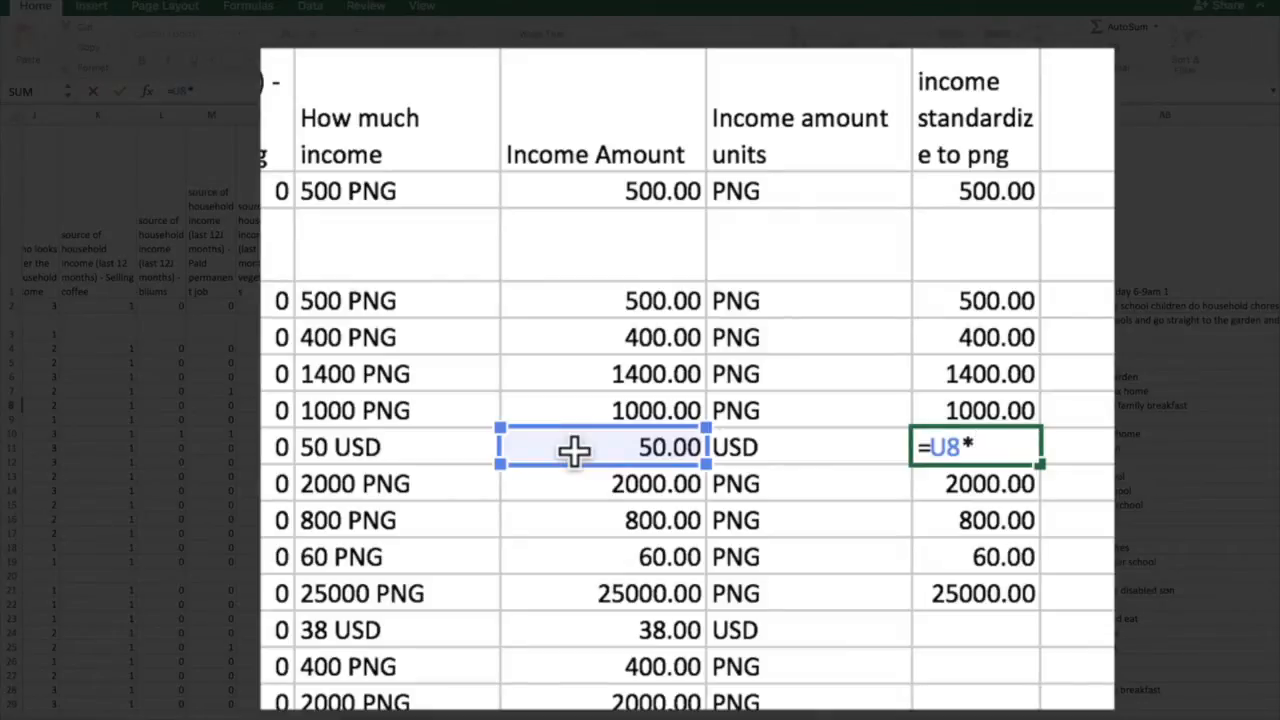
pyautogui.write('2.2')
pyautogui.press('Return')
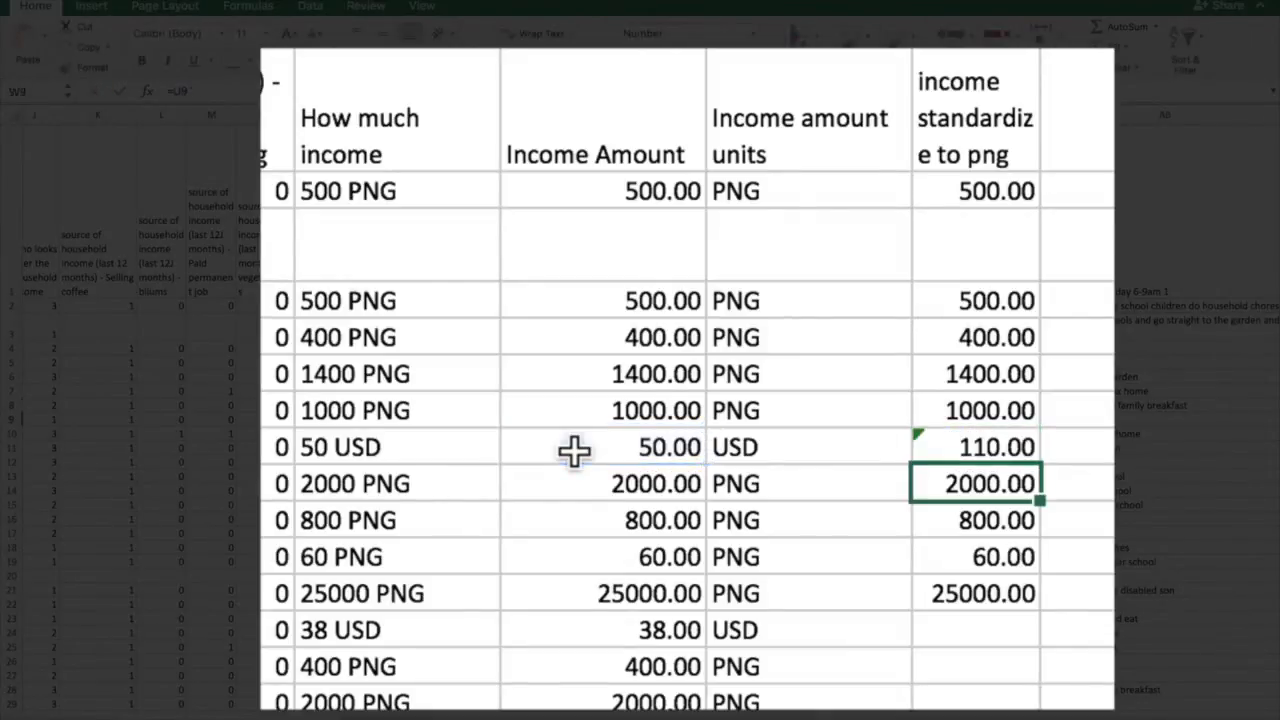
# Check the error options flagged on the converted USD income in cell W8 without applying any of them
pyautogui.click(958, 447)
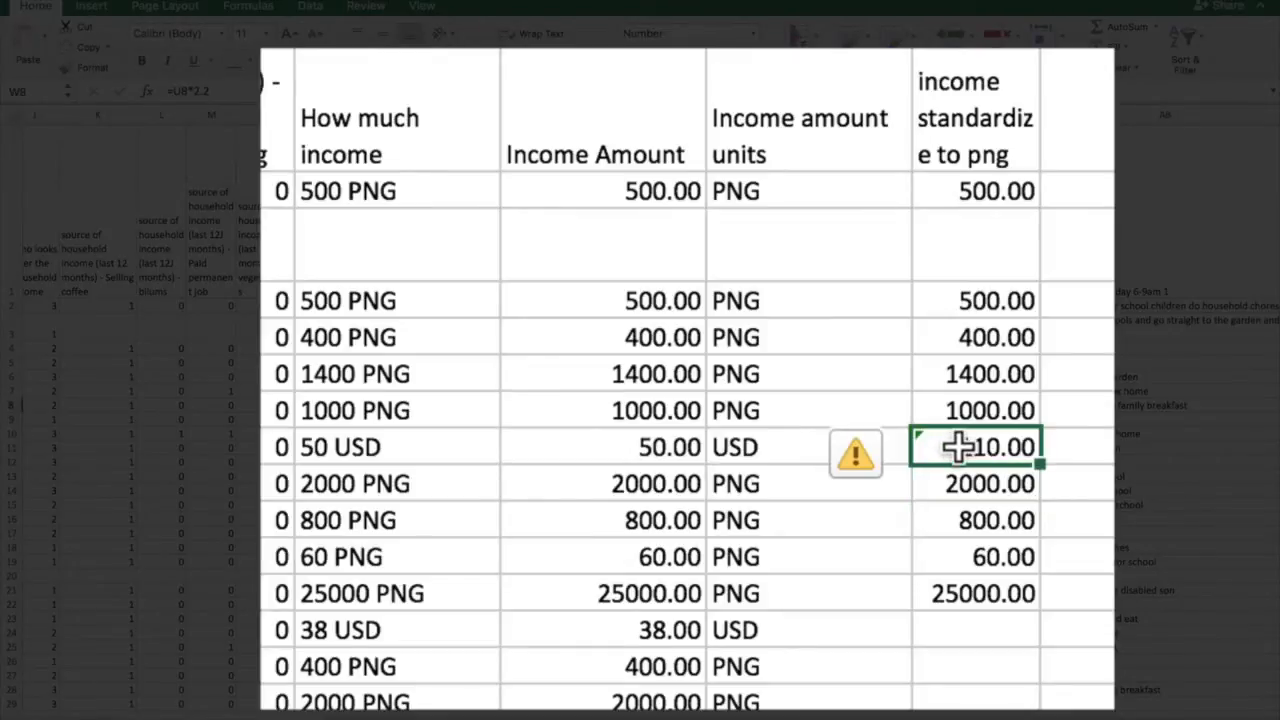
pyautogui.click(859, 449)
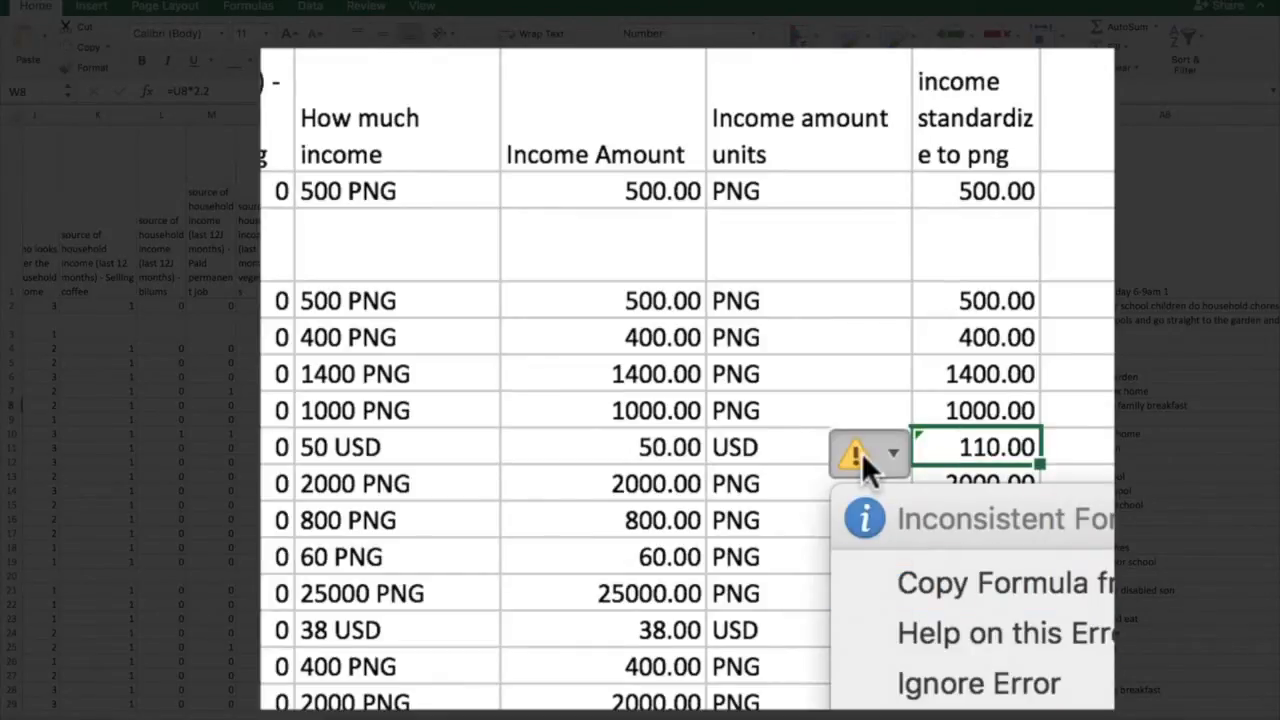
pyautogui.click(861, 449)
pyautogui.click(843, 300)
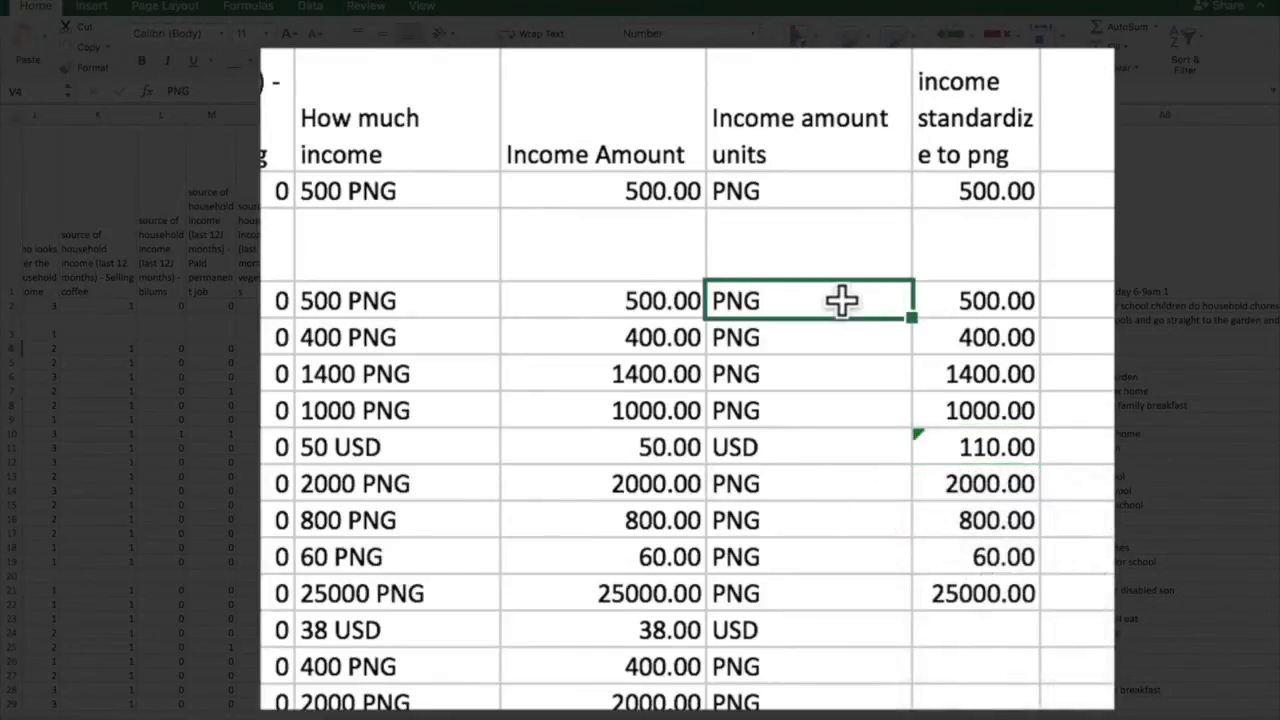
# Copy the USD conversion formula from W8 into W13 to convert the 38 USD income
pyautogui.click(987, 453)
pyautogui.press('super+c')
pyautogui.click(971, 632)
pyautogui.press('super+v')
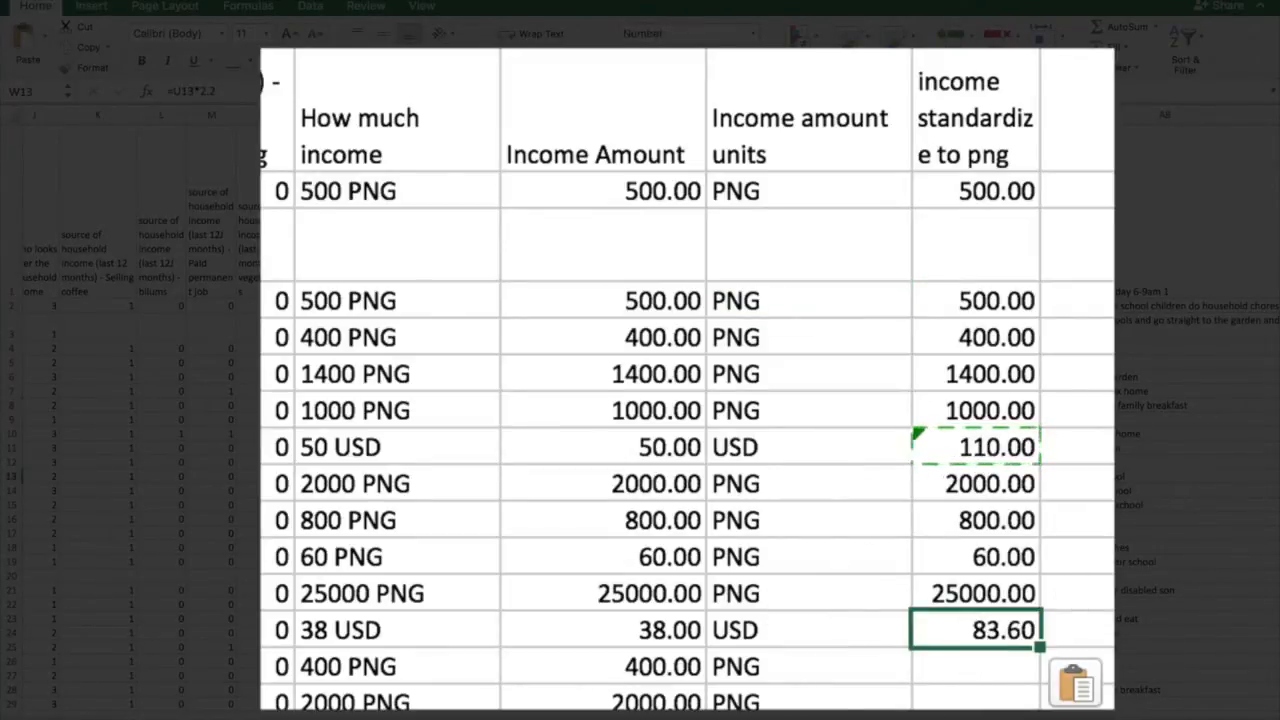
pyautogui.press('Escape')
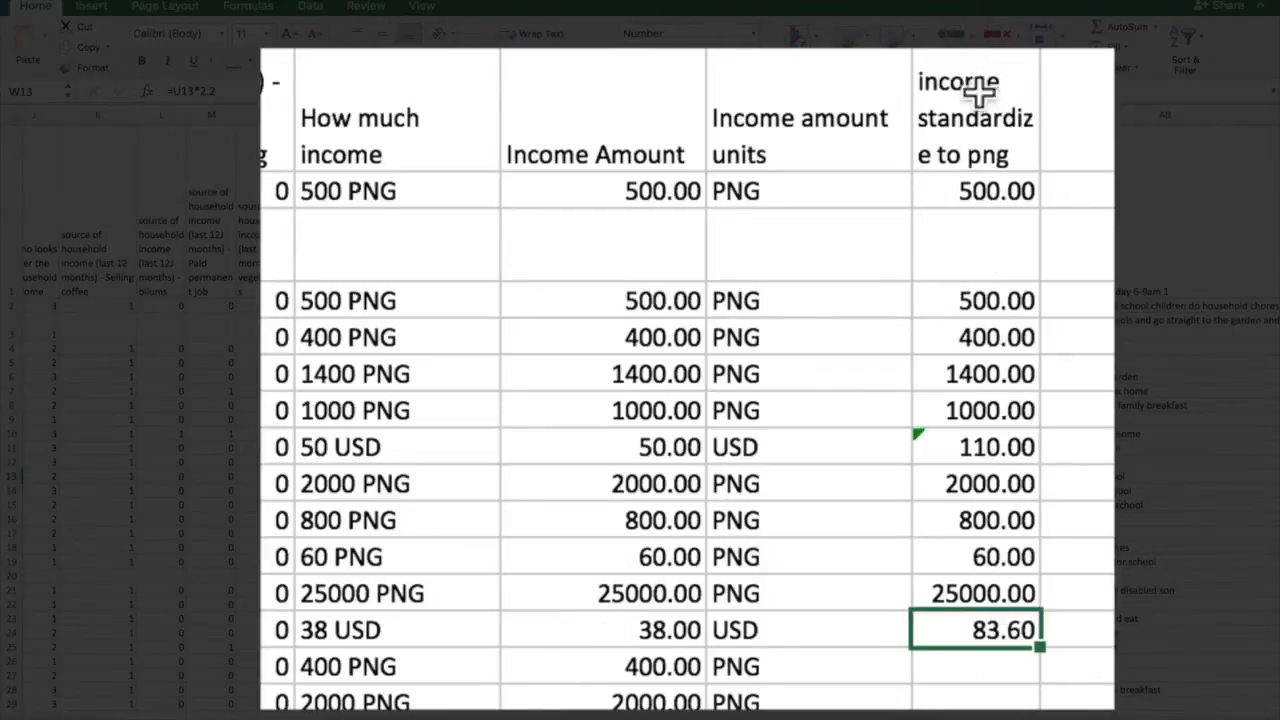
pyautogui.hotkey('ctrl', 'space')
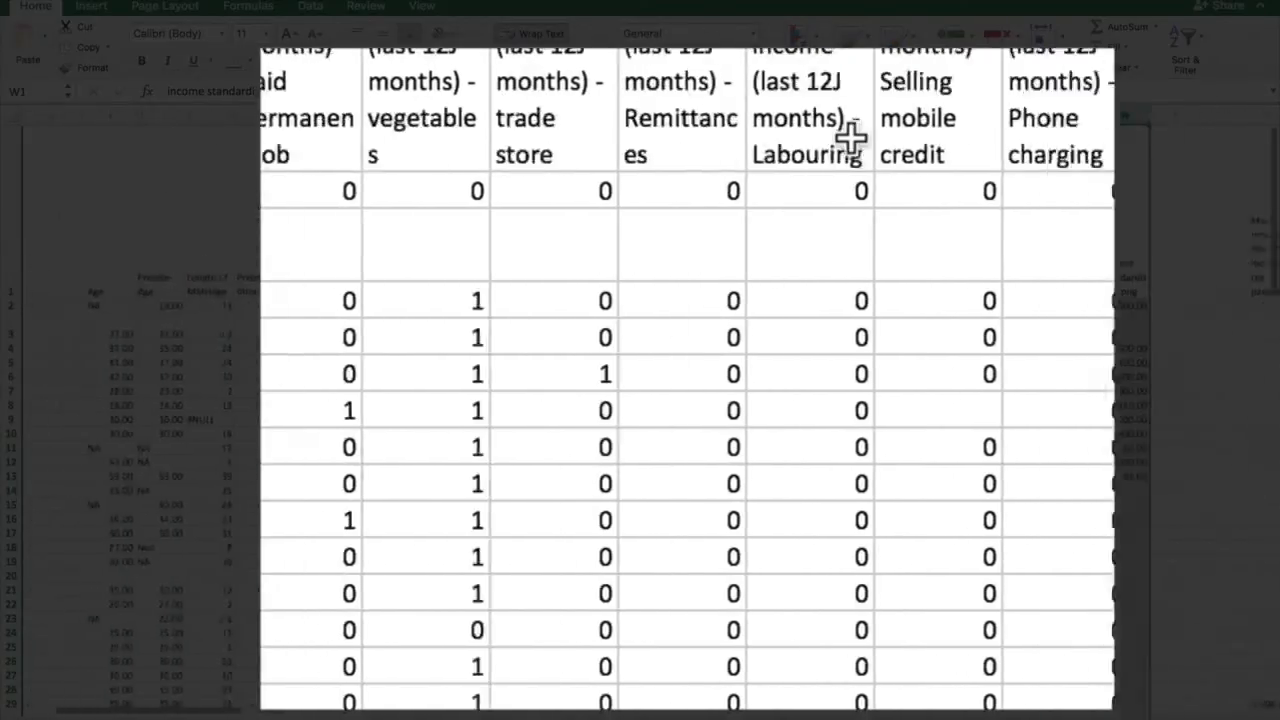
pyautogui.hscroll(10, 797, 213)
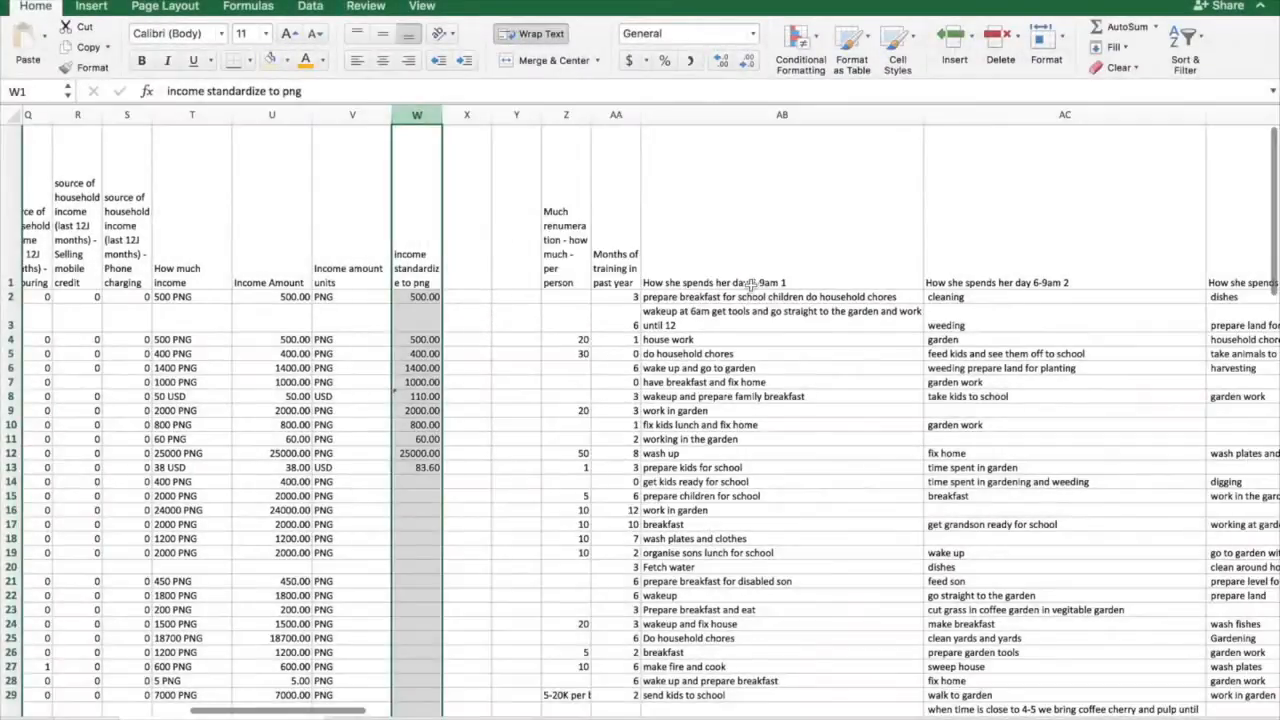
pyautogui.hscroll(1, 751, 285)
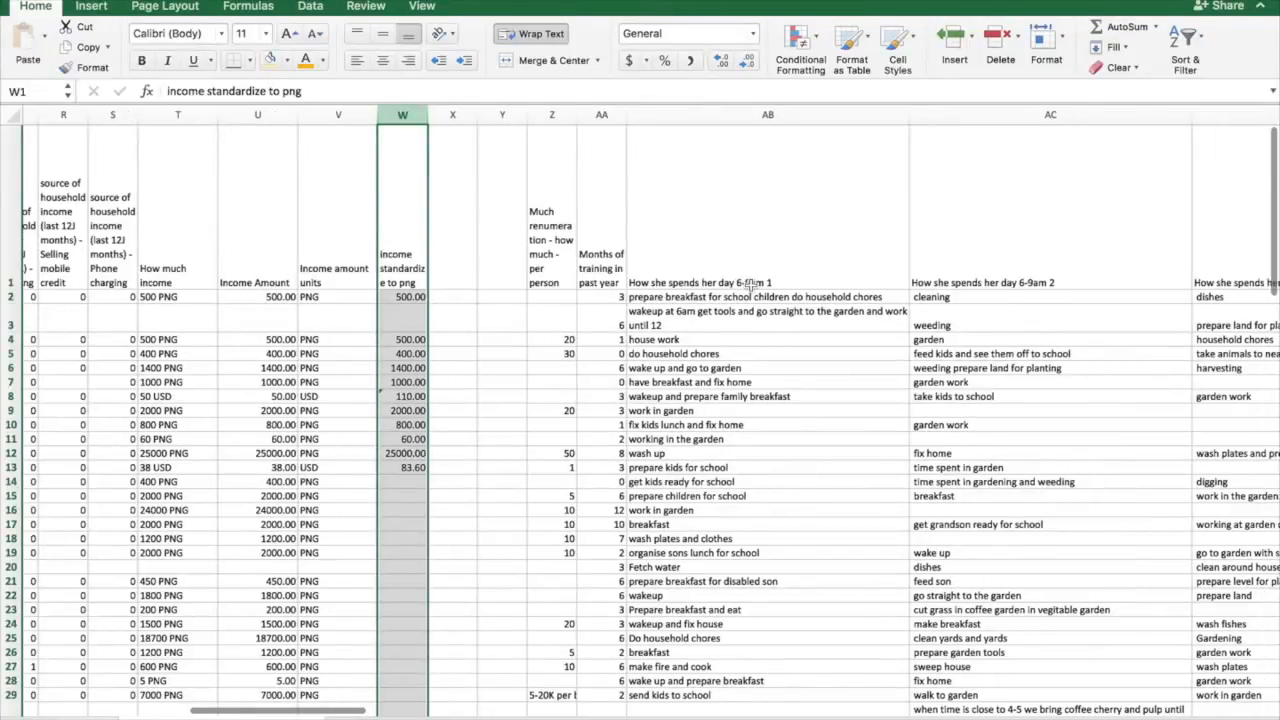
pyautogui.hscroll(1, 751, 284)
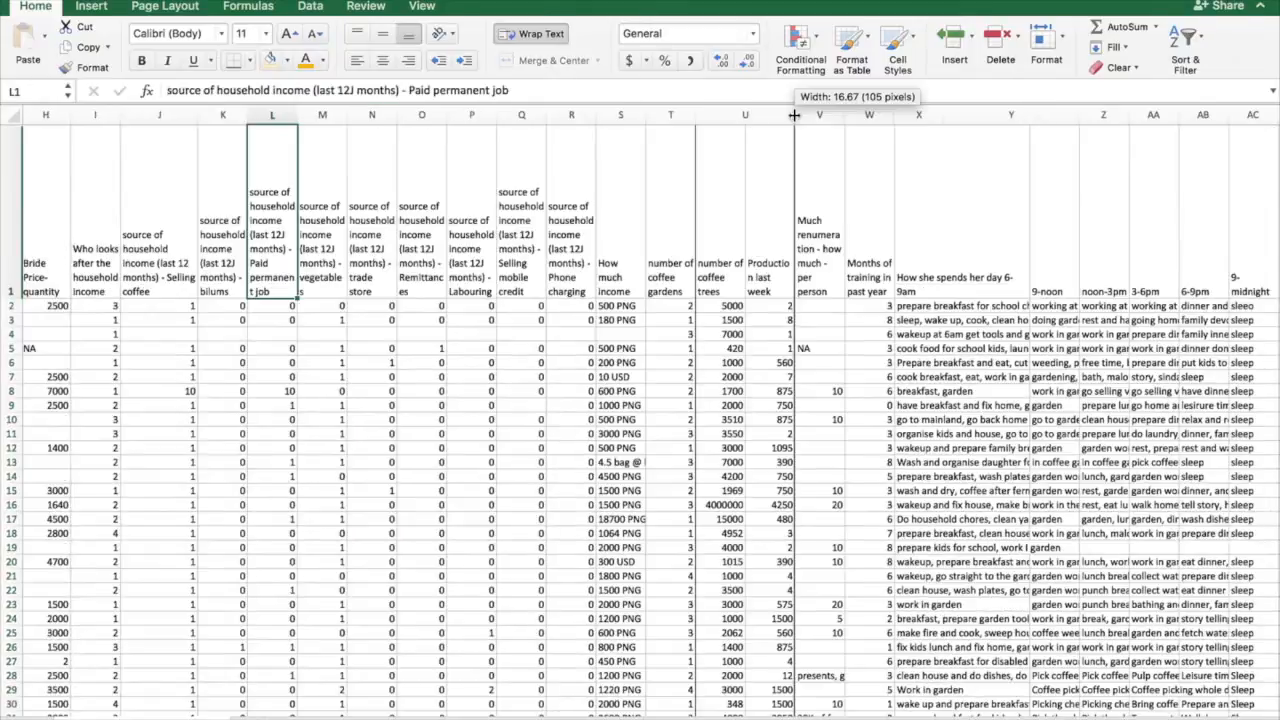
# Widen column U to about 17 and check the number of coffee trees for outliers in a temporary scatter chart, deleting the chart at the end
pyautogui.moveTo(800, 115); pyautogui.dragTo(797, 115)
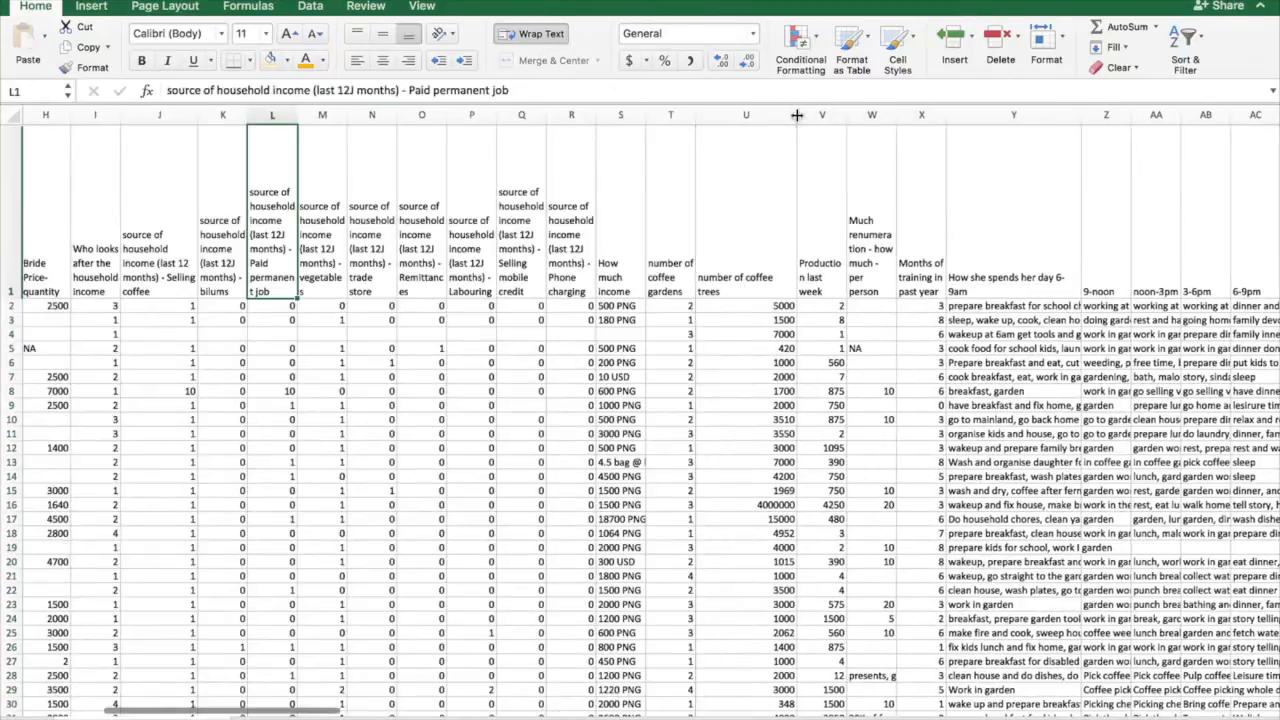
pyautogui.click(757, 115)
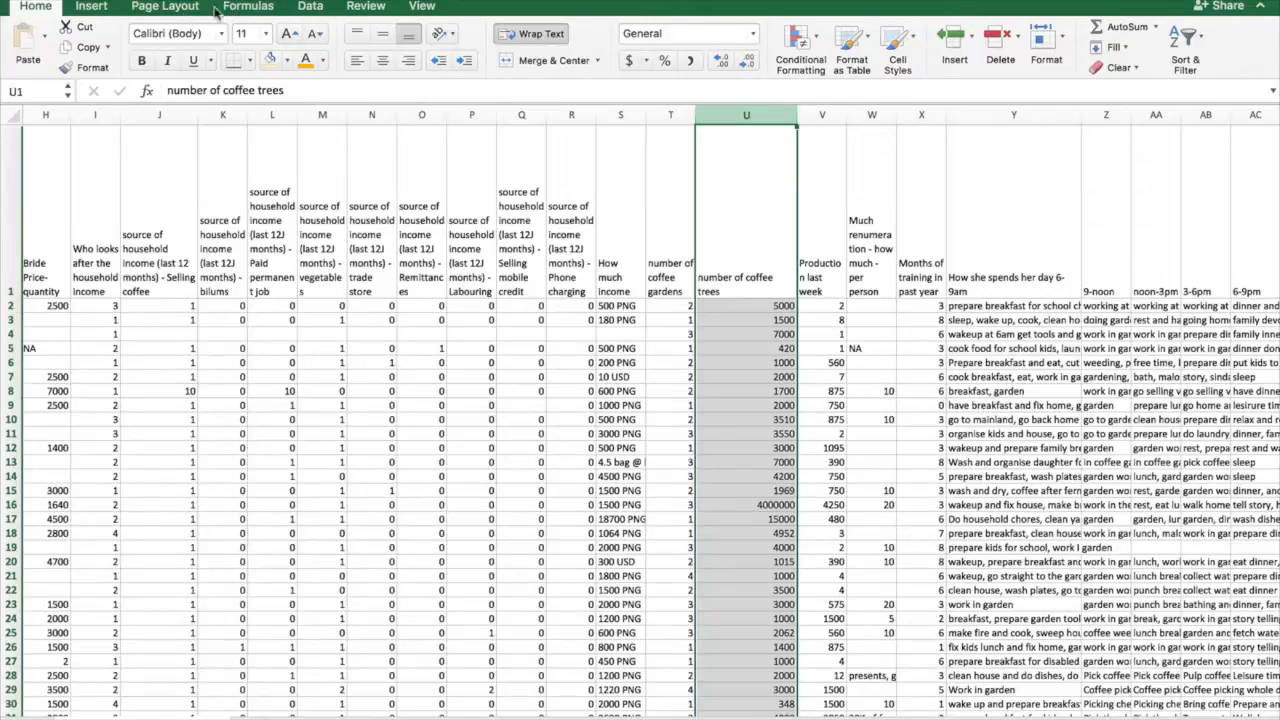
pyautogui.click(92, 7)
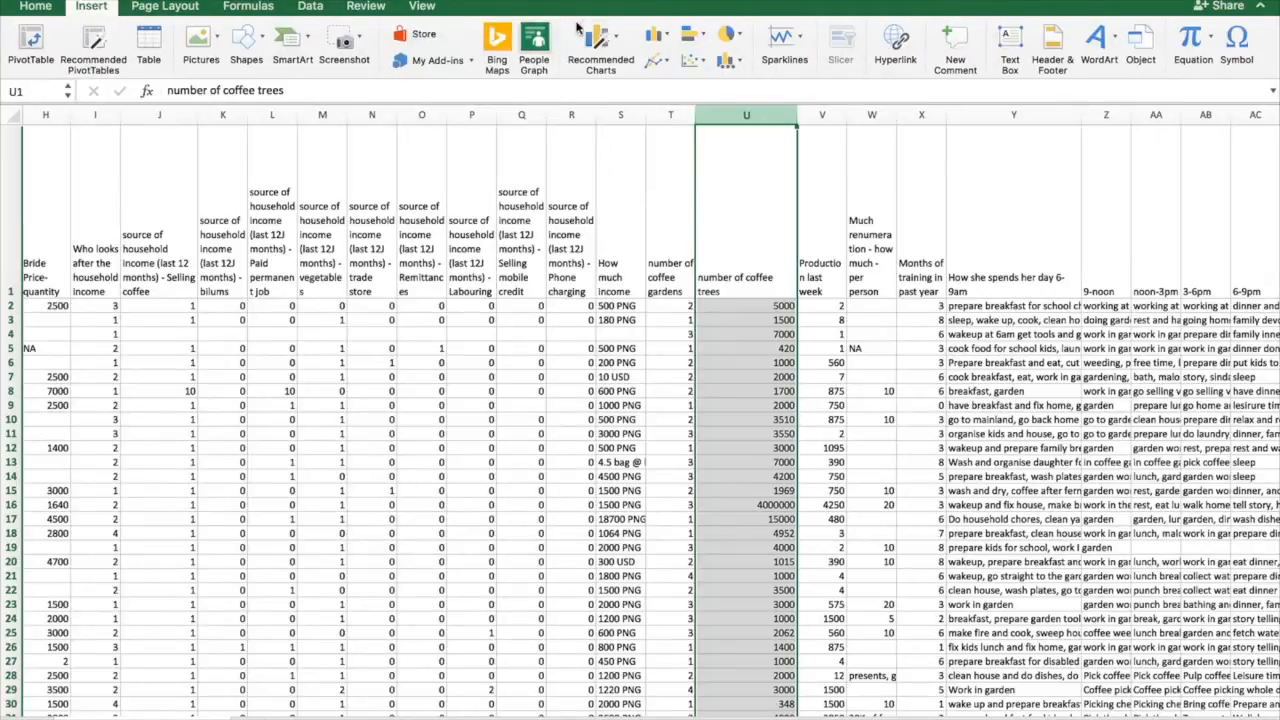
pyautogui.click(692, 62)
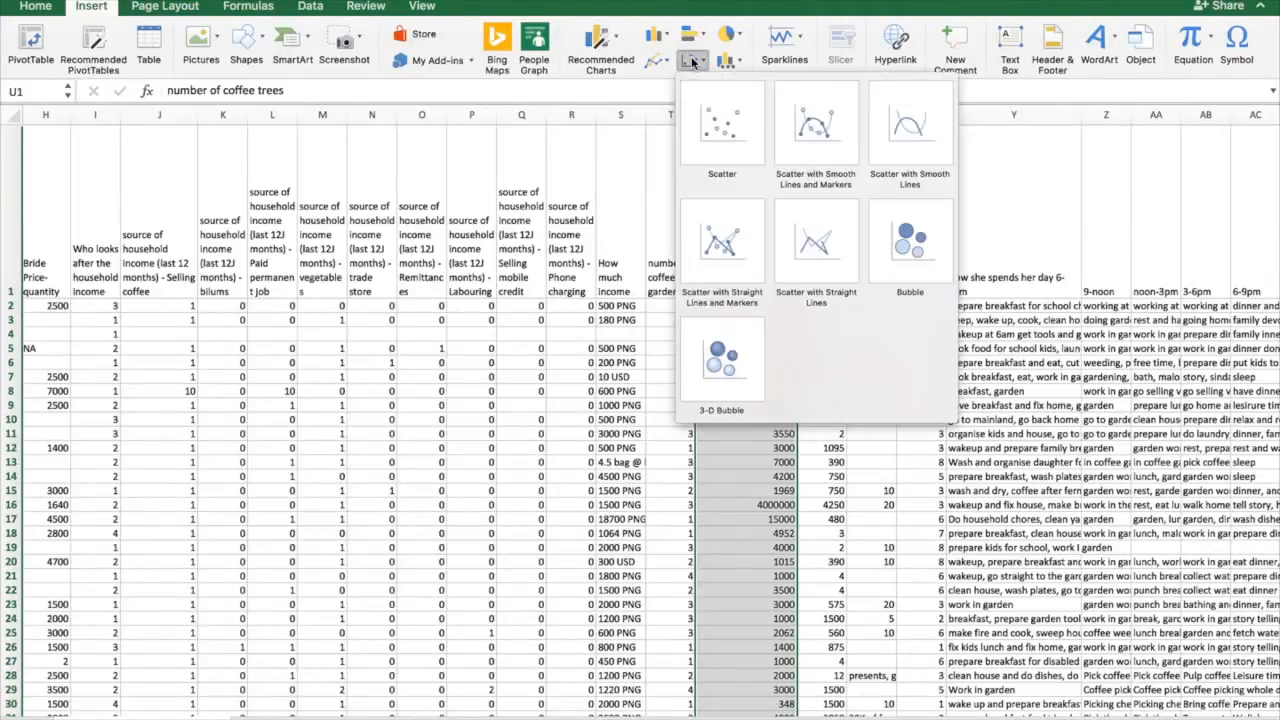
pyautogui.click(724, 127)
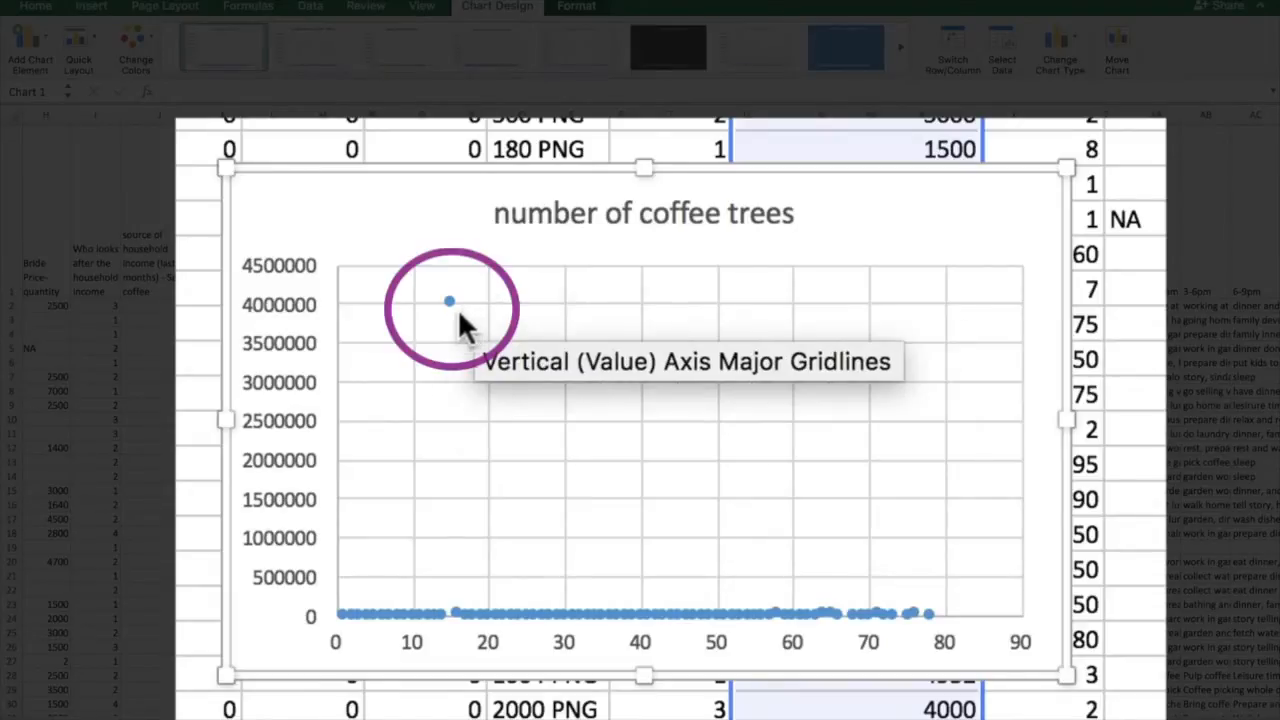
pyautogui.moveTo(457, 309)
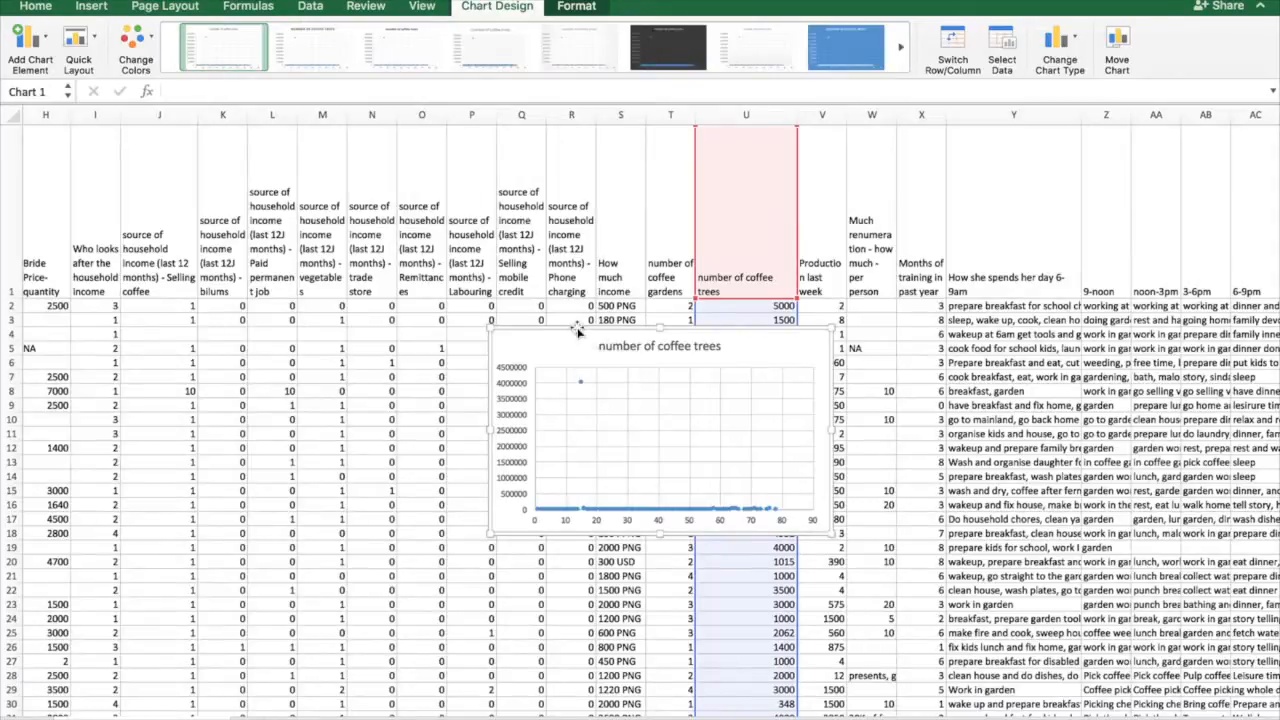
pyautogui.press('Delete')
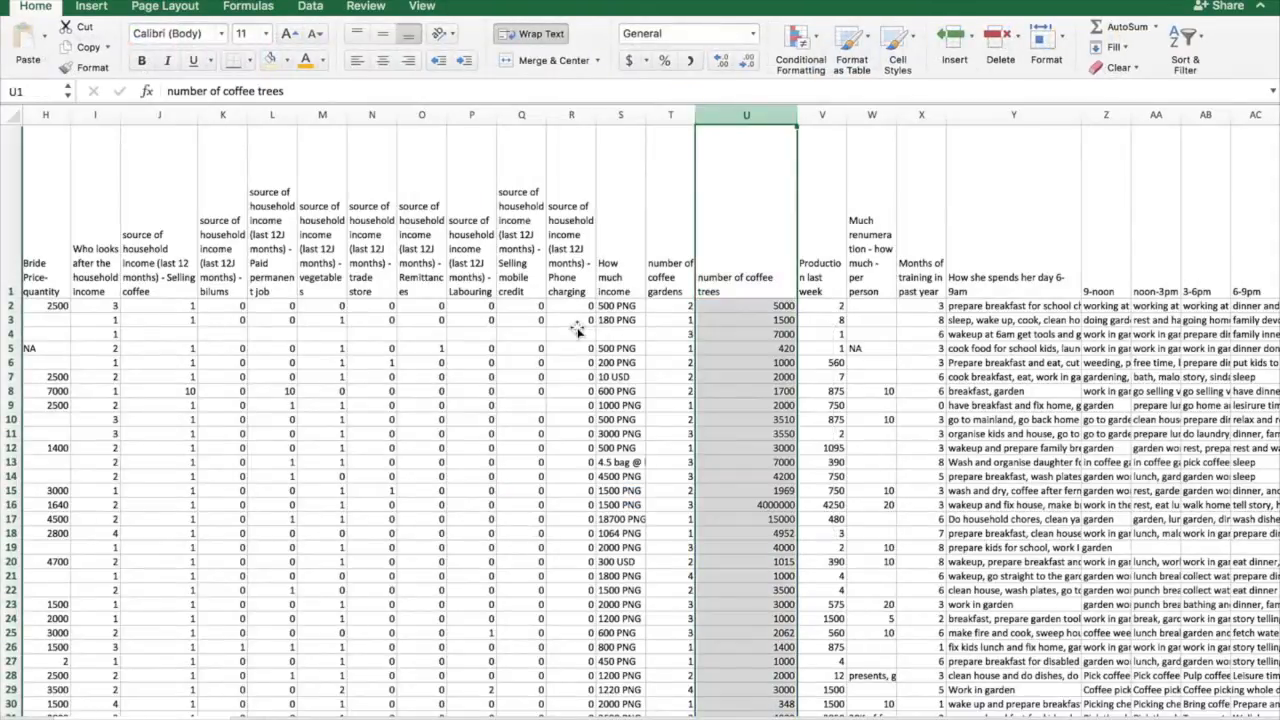
# Examine the 4000000 coffee trees entry in U16 against the income and number of coffee gardens in the same row
pyautogui.click(815, 284)
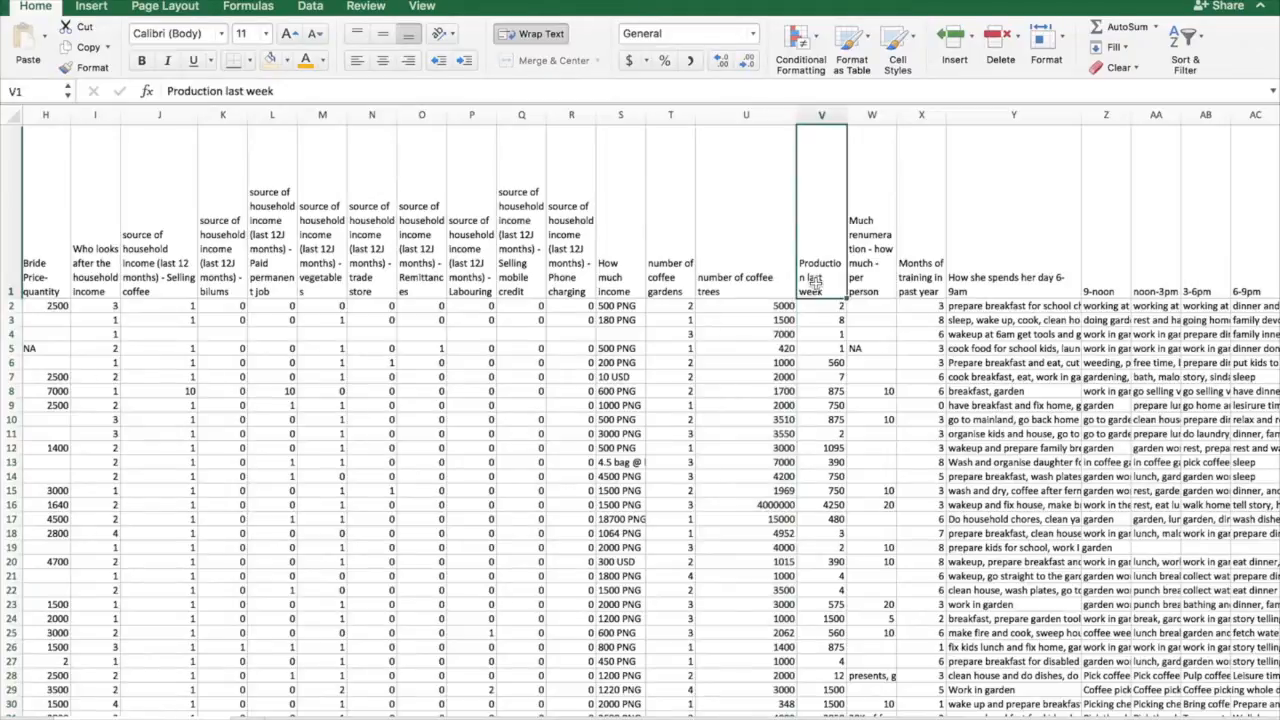
pyautogui.click(728, 505)
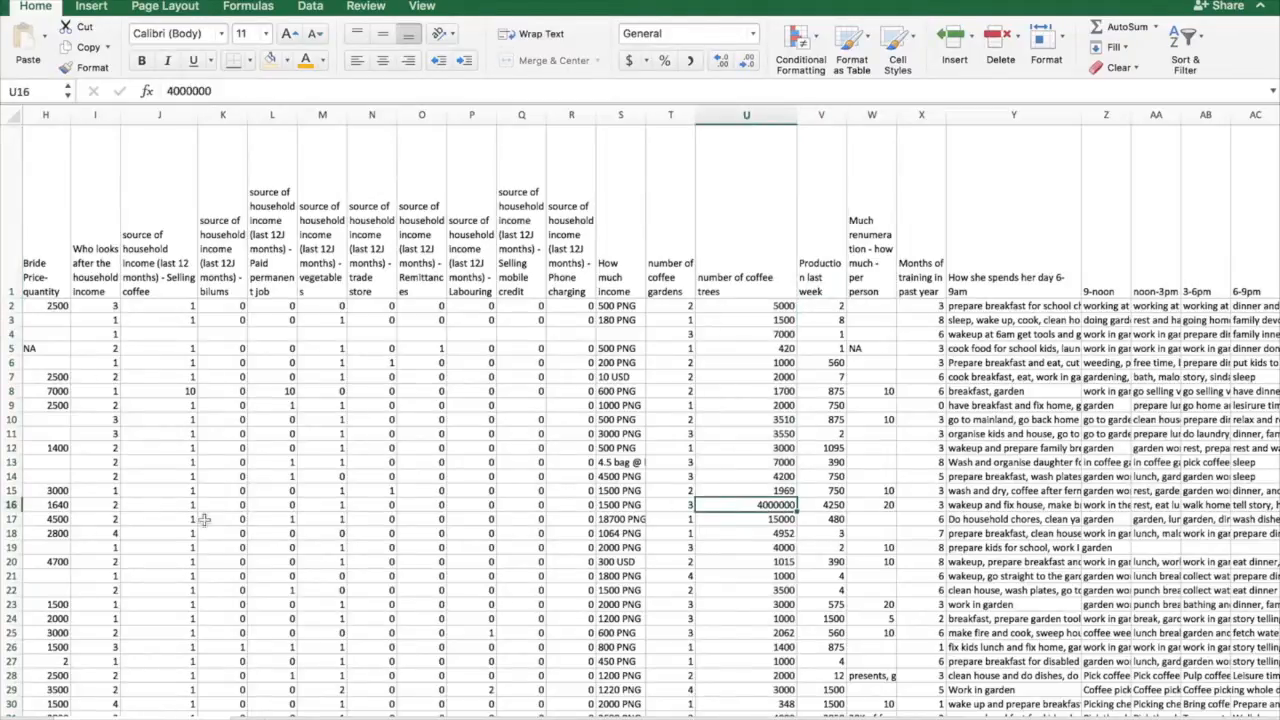
pyautogui.click(14, 505)
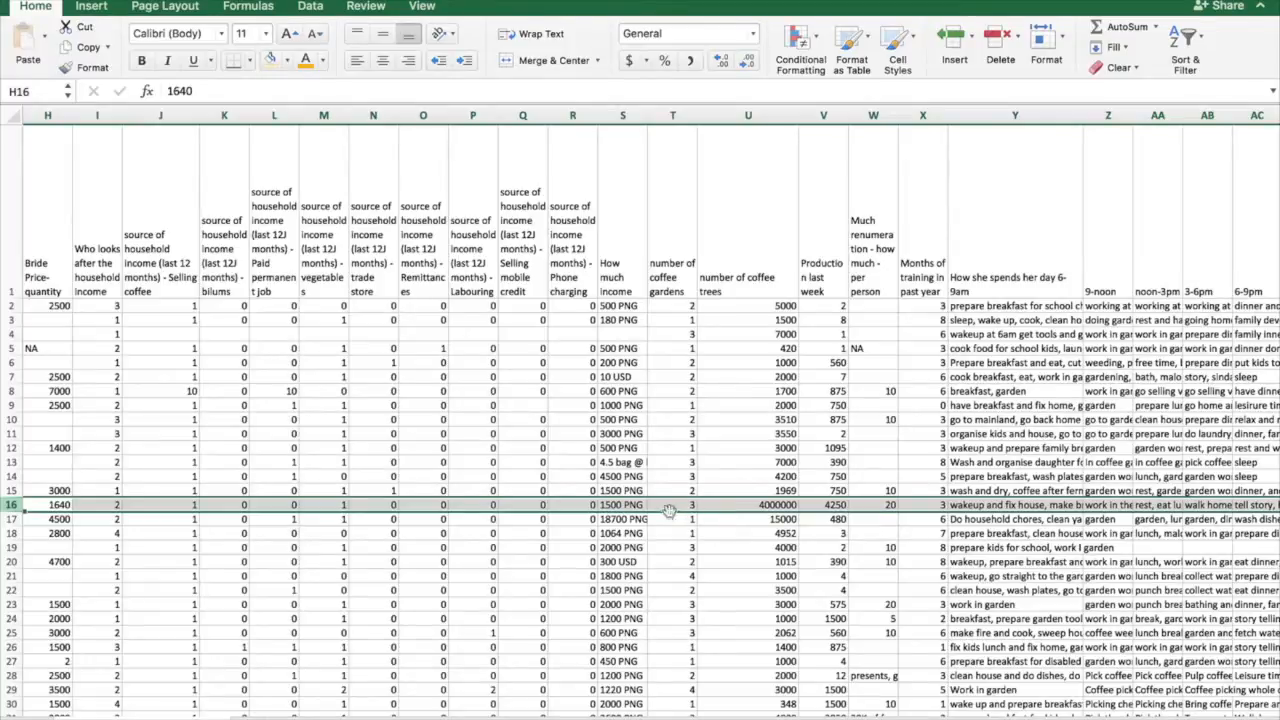
pyautogui.click(598, 506)
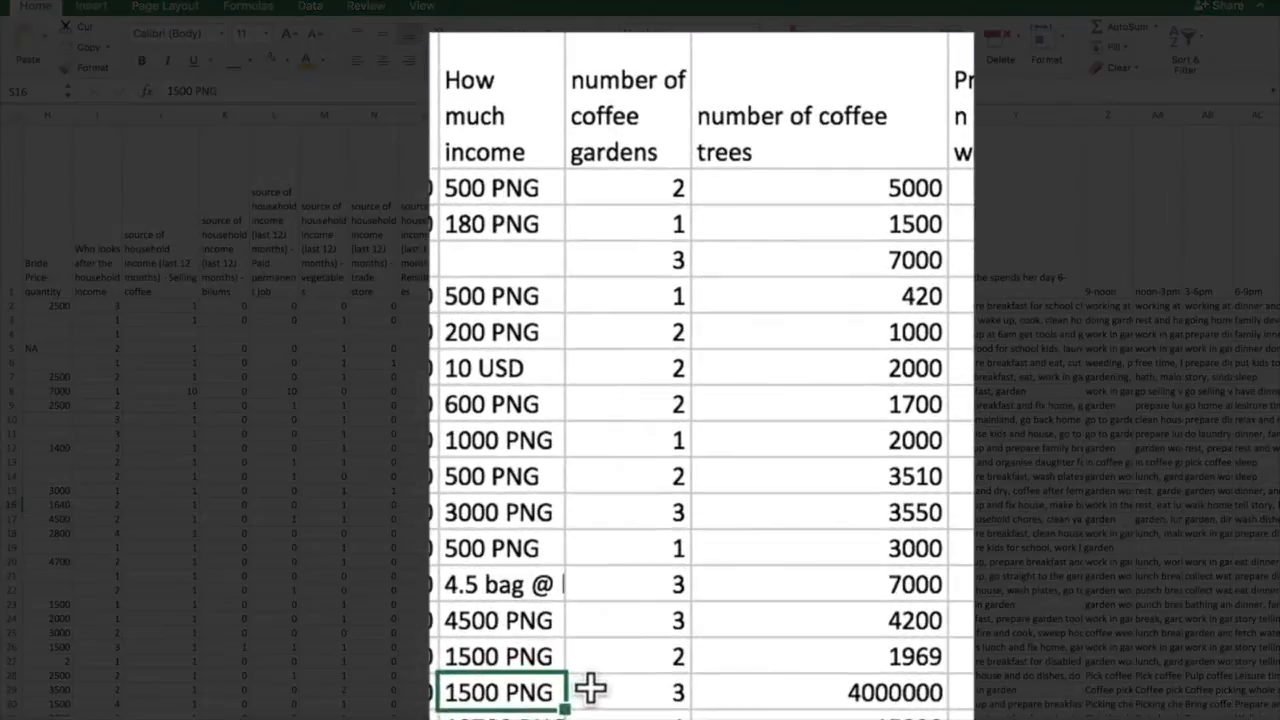
pyautogui.click(661, 505)
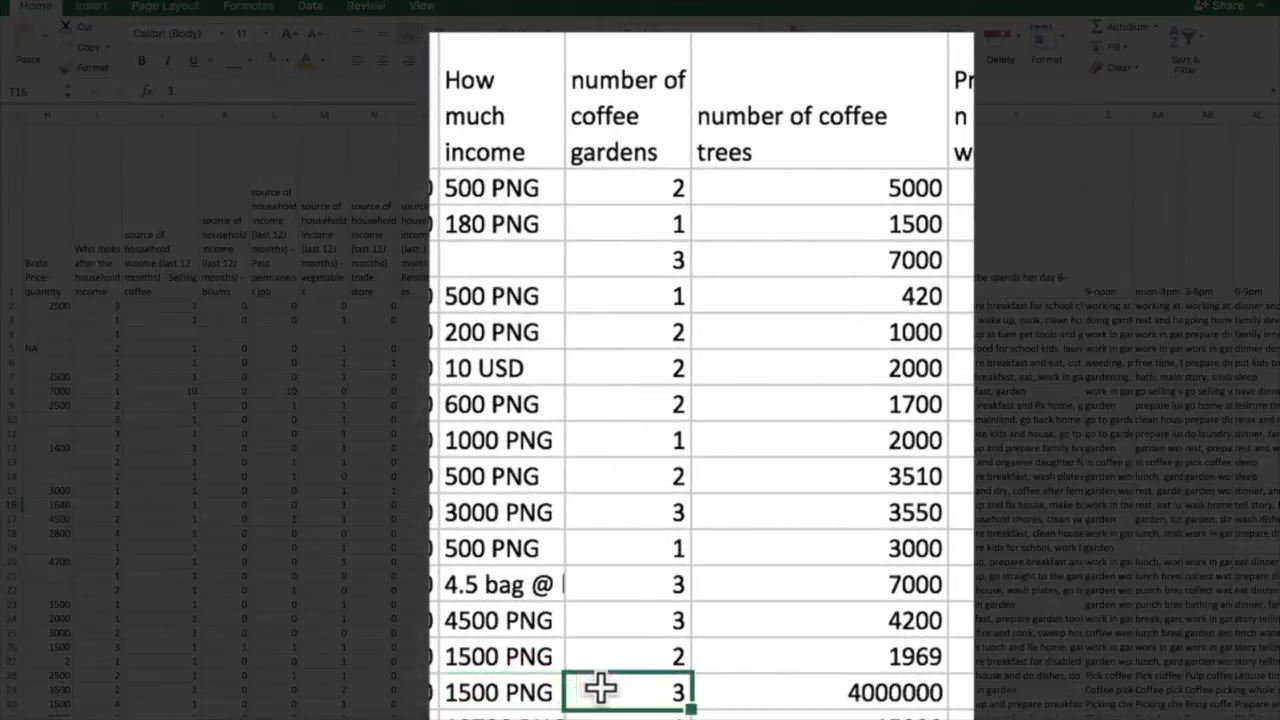
pyautogui.click(776, 684)
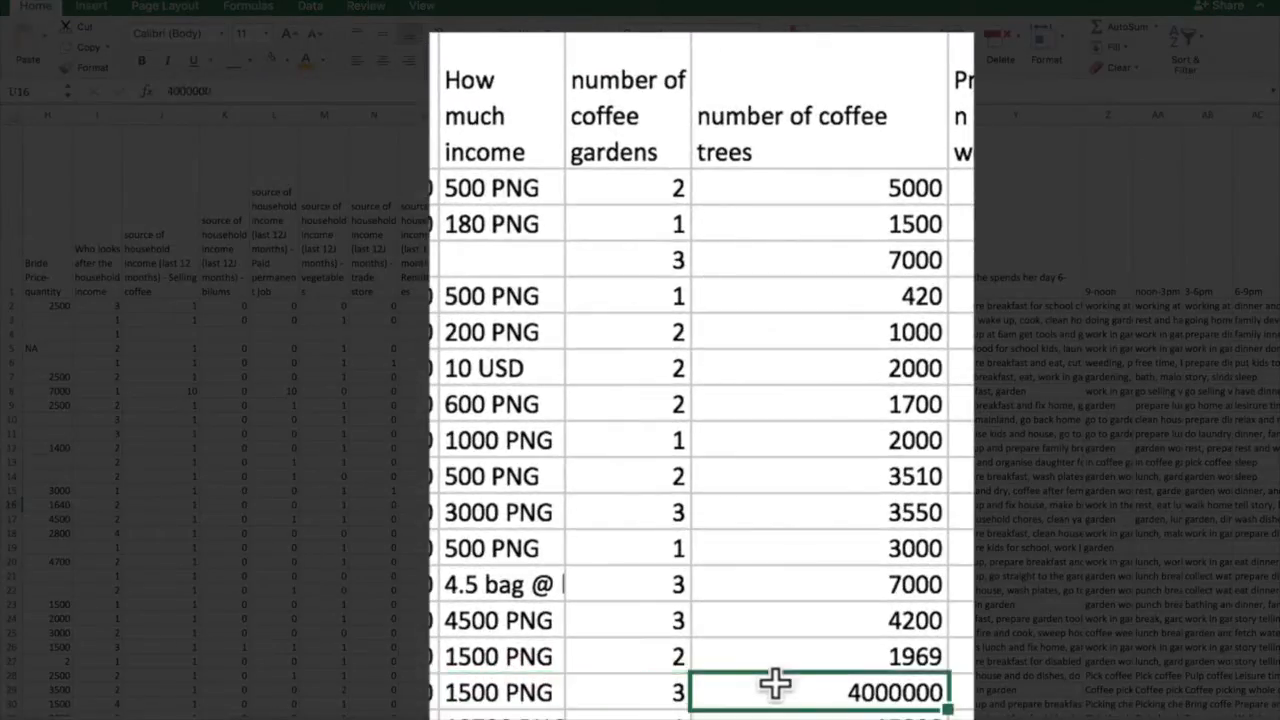
pyautogui.click(190, 90)
pyautogui.click(188, 90)
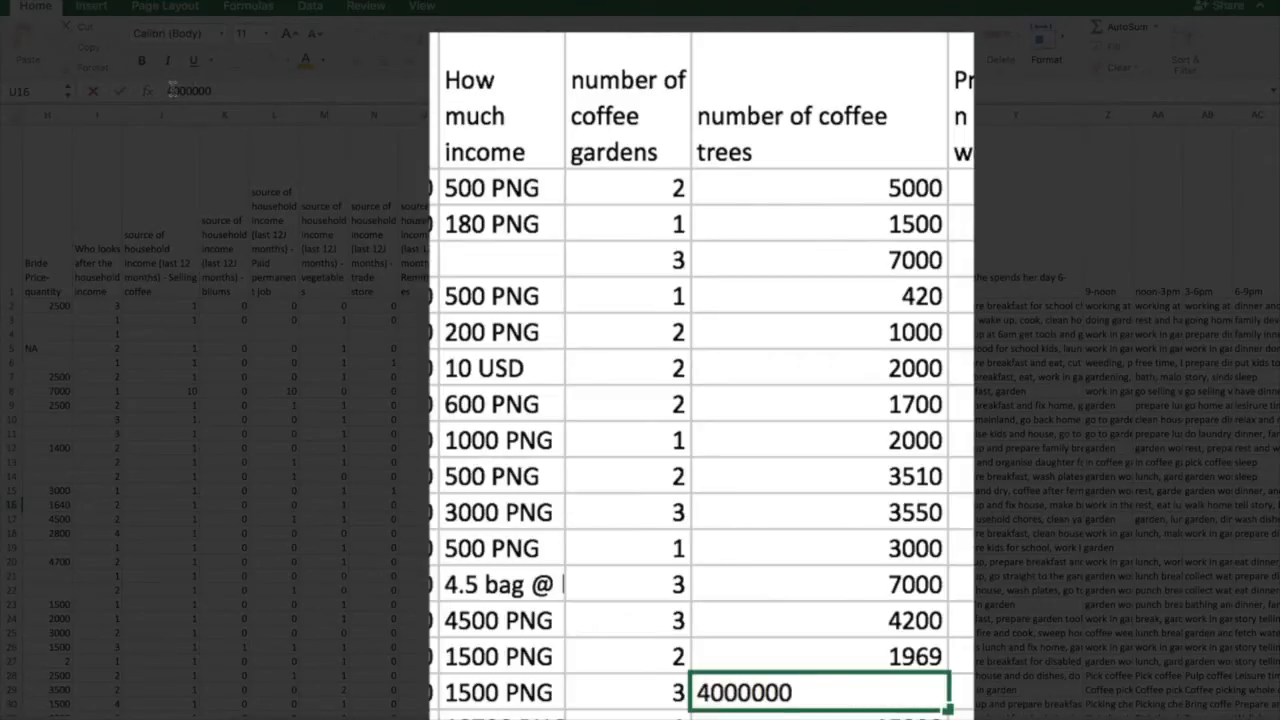
pyautogui.click(820, 652)
pyautogui.click(824, 690)
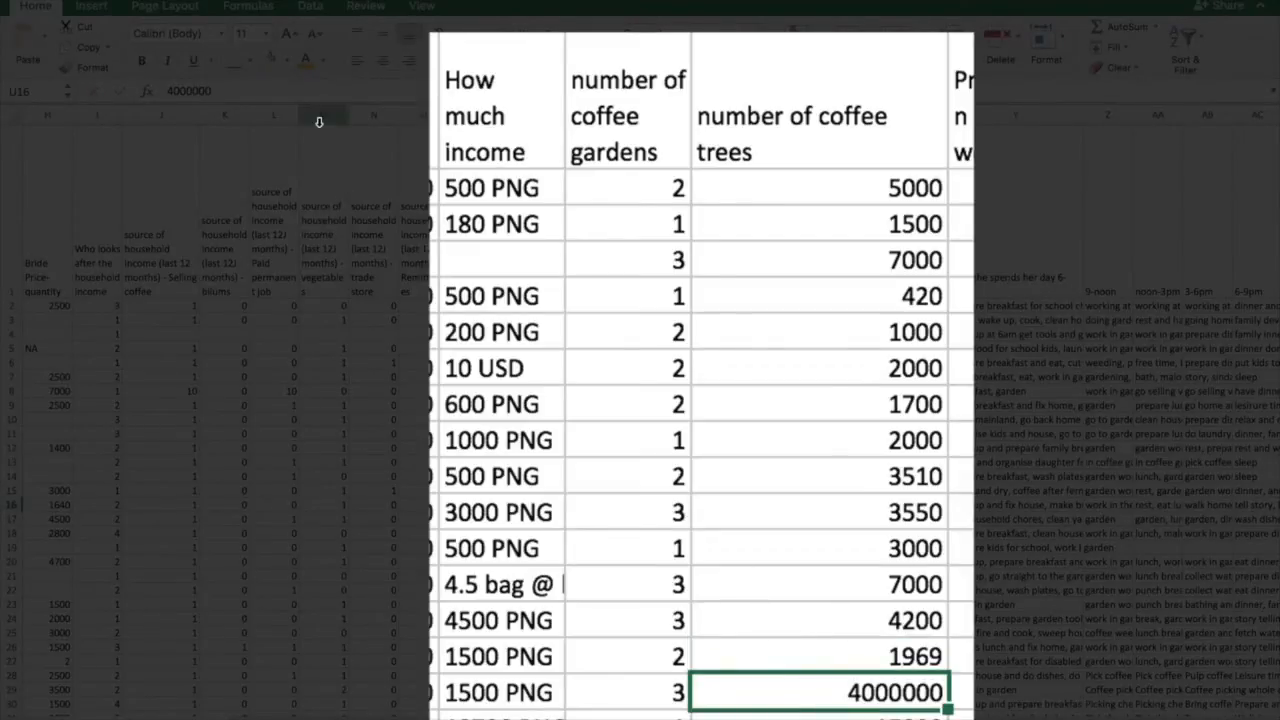
# Highlight the outlier cell U16 in the number of coffee trees column with a light gold fill
pyautogui.click(287, 61)
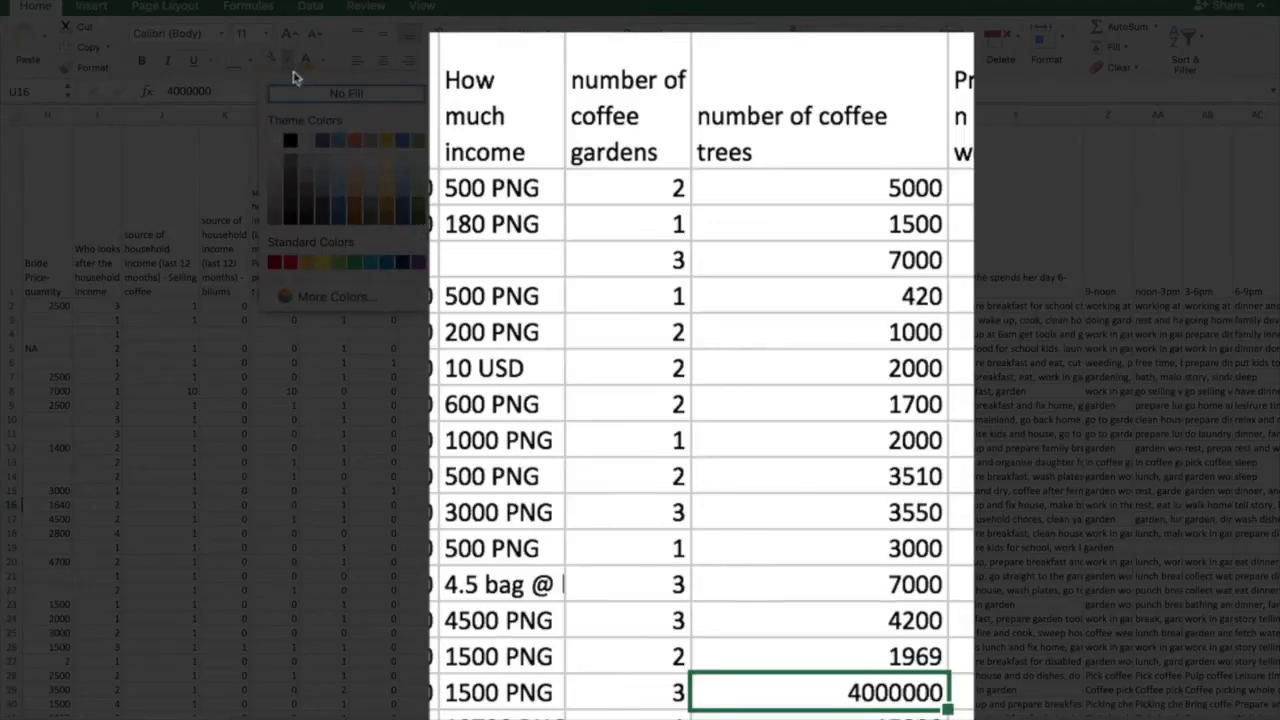
pyautogui.click(386, 178)
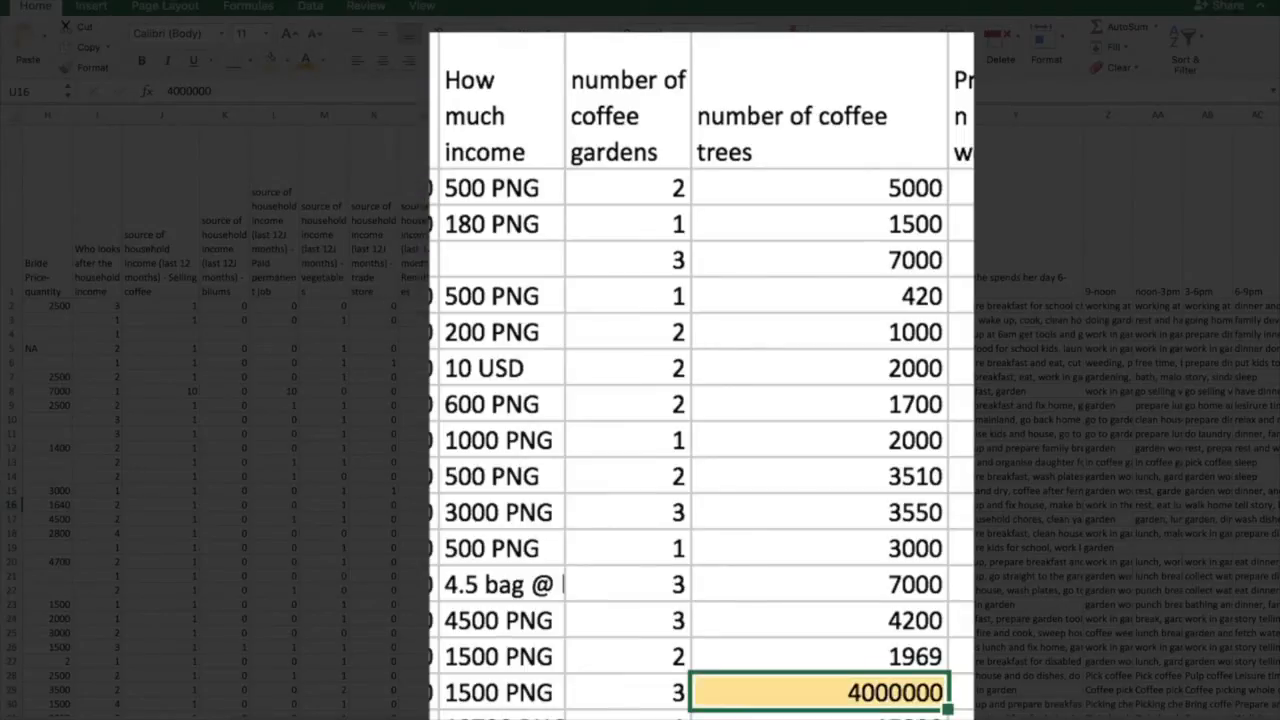
pyautogui.click(820, 116)
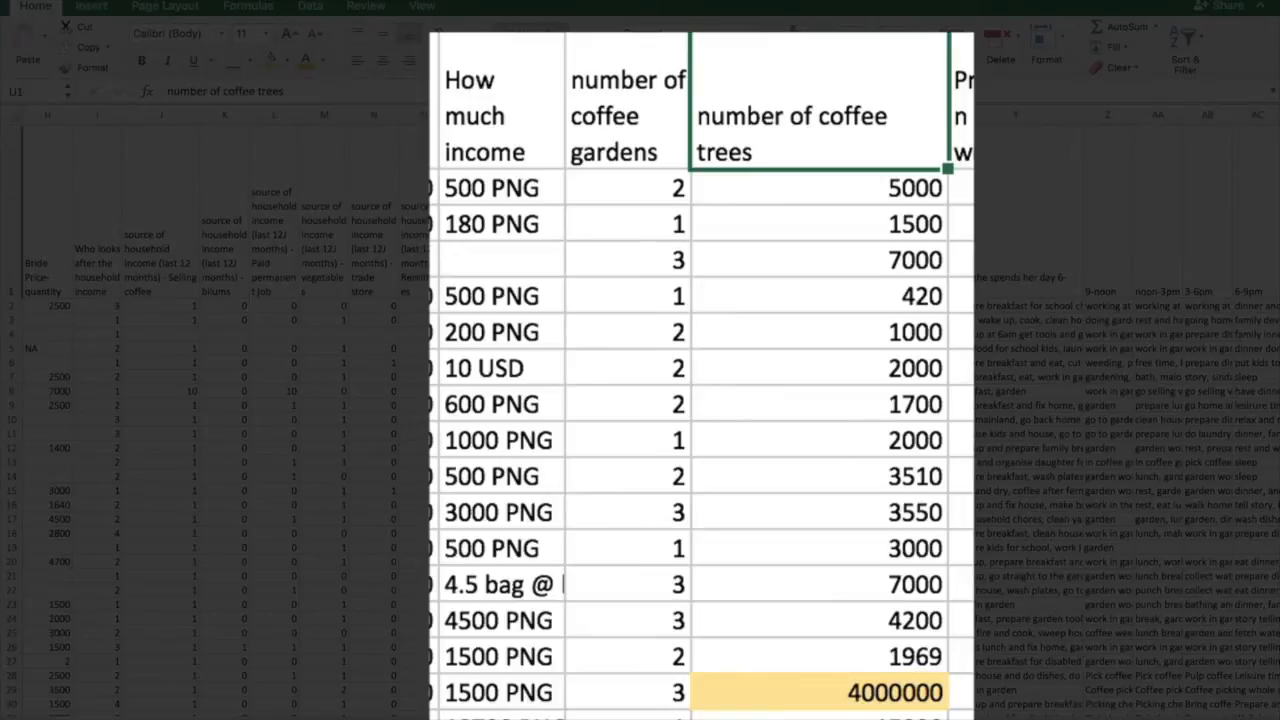
# Replace the outlier value in cell U16 with NULL
pyautogui.click(782, 693)
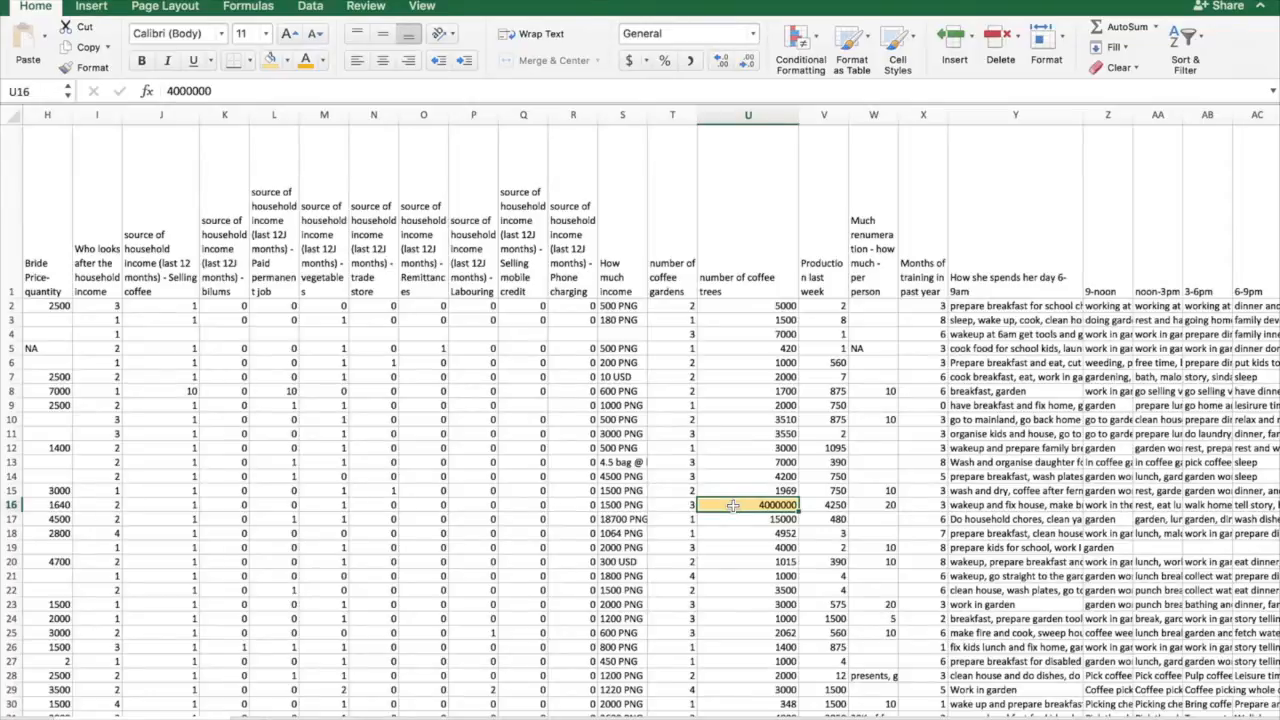
pyautogui.write('NULL')
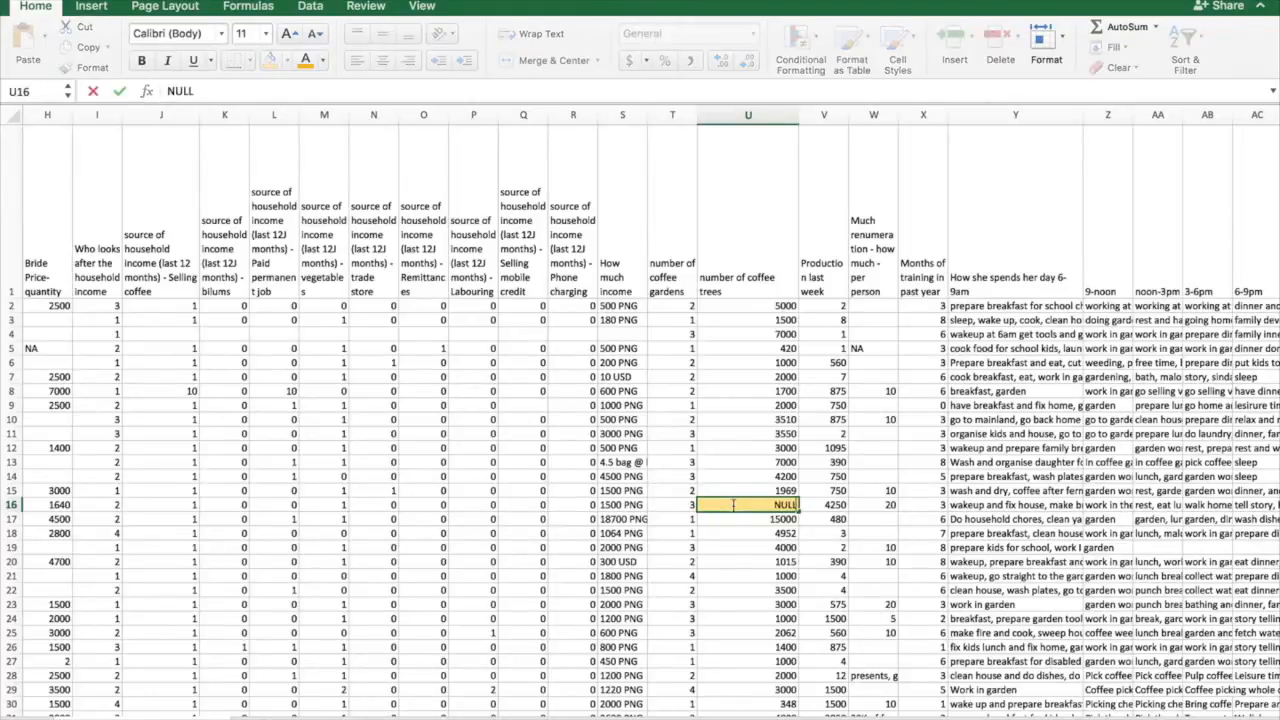
pyautogui.press('Return')
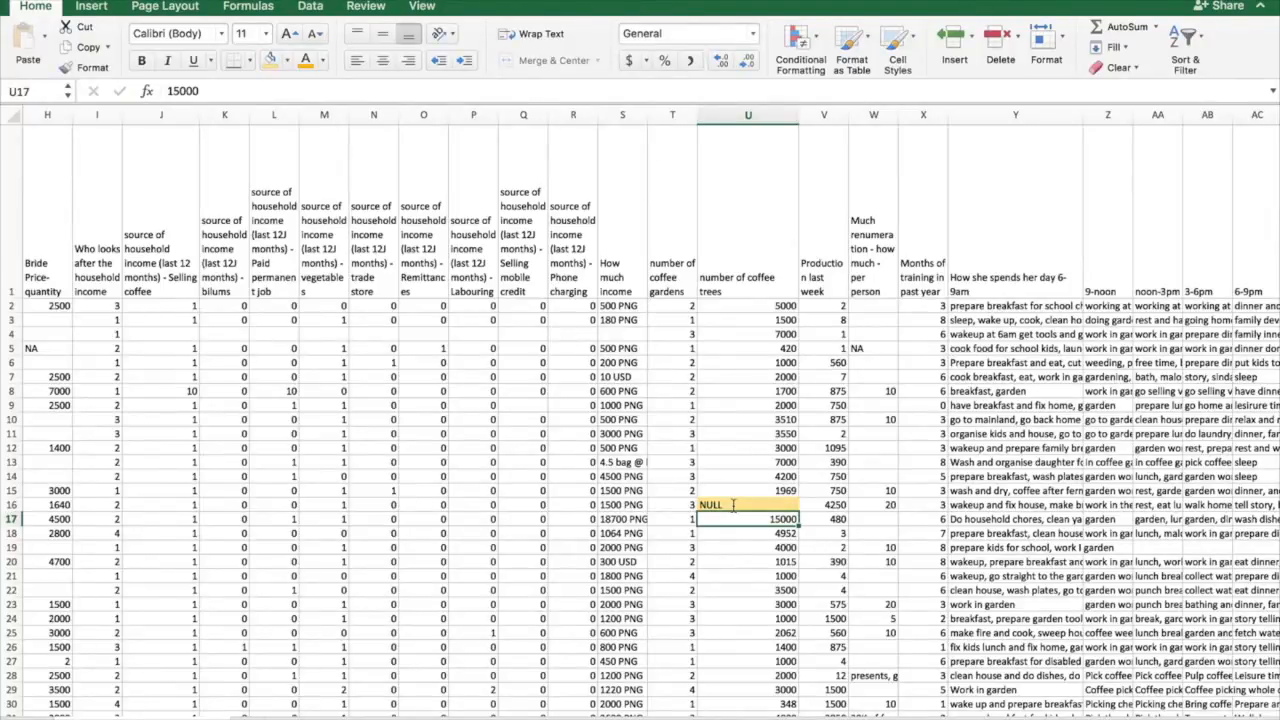
# Recheck the spread of column U after the NULL replacement in a second temporary scatter chart, and remove that chart
pyautogui.click(751, 113)
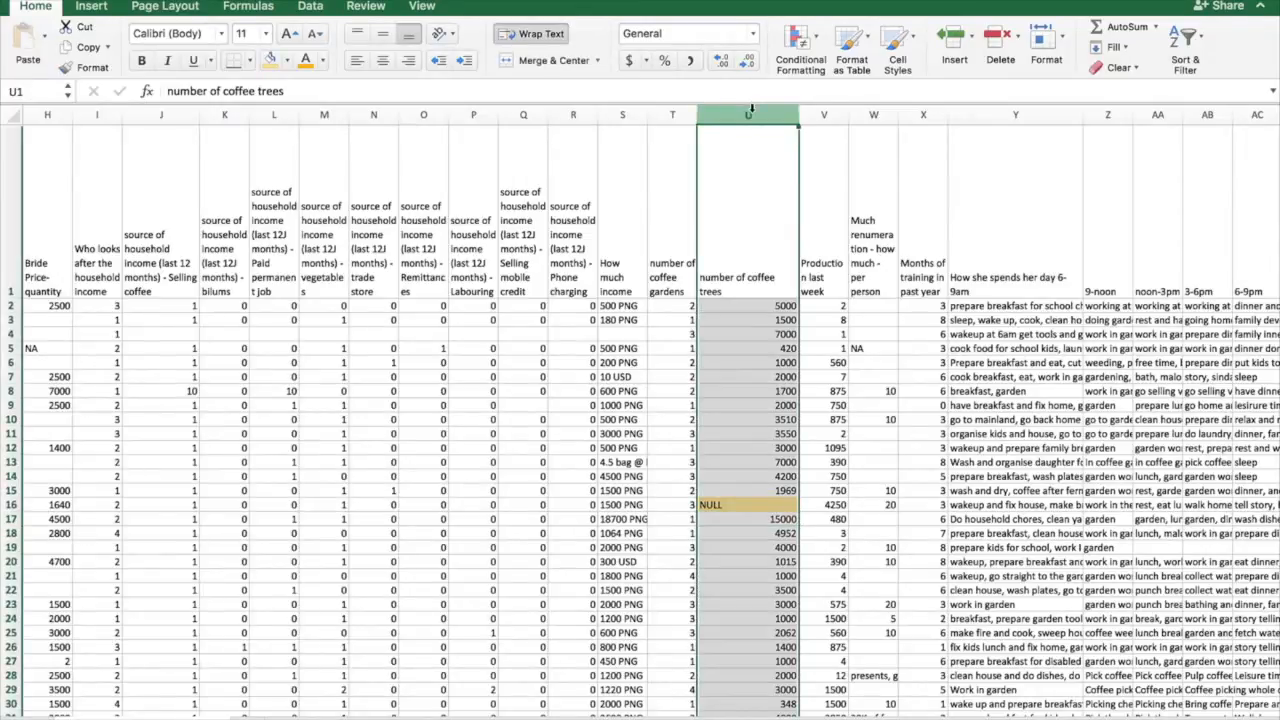
pyautogui.click(91, 7)
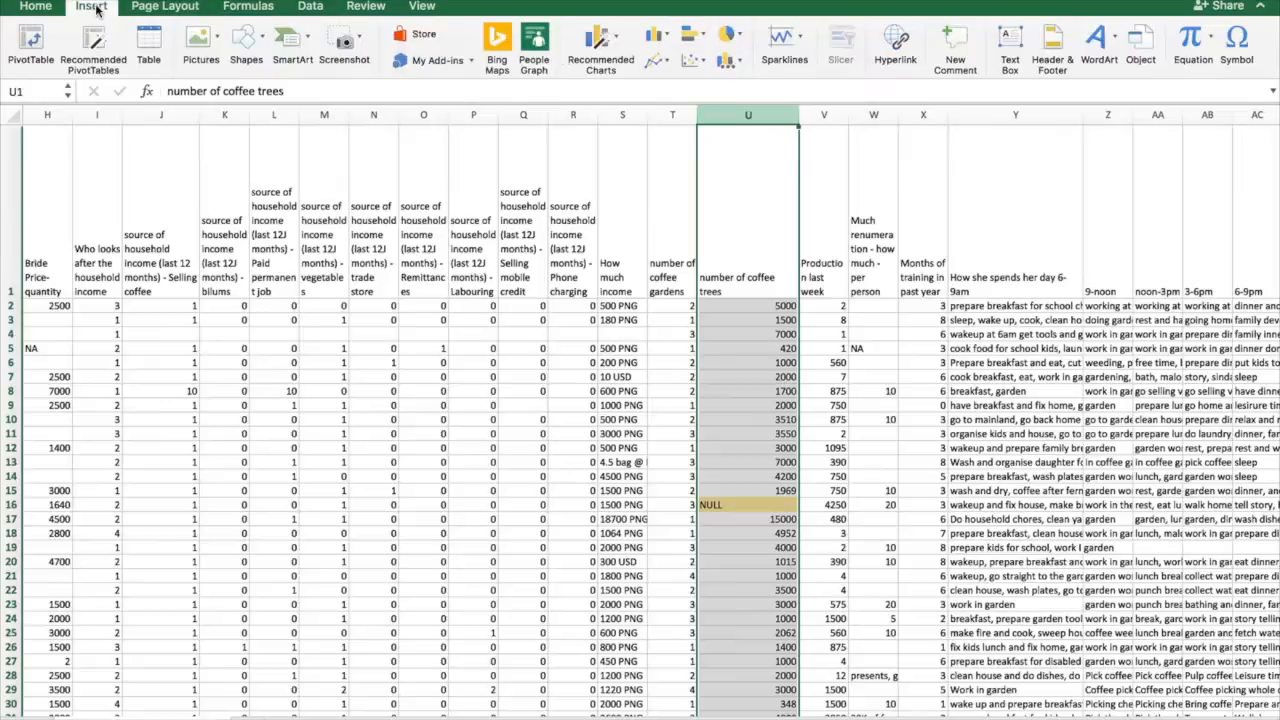
pyautogui.click(701, 63)
pyautogui.click(704, 126)
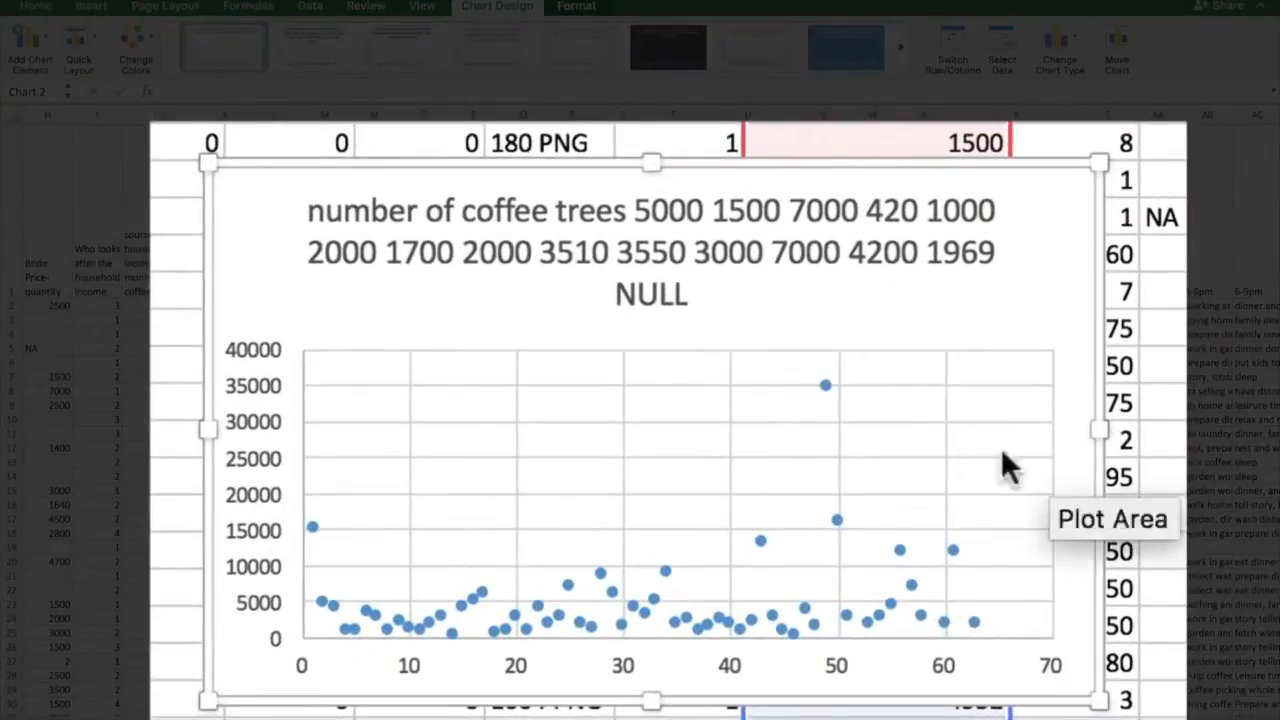
pyautogui.moveTo(727, 412)
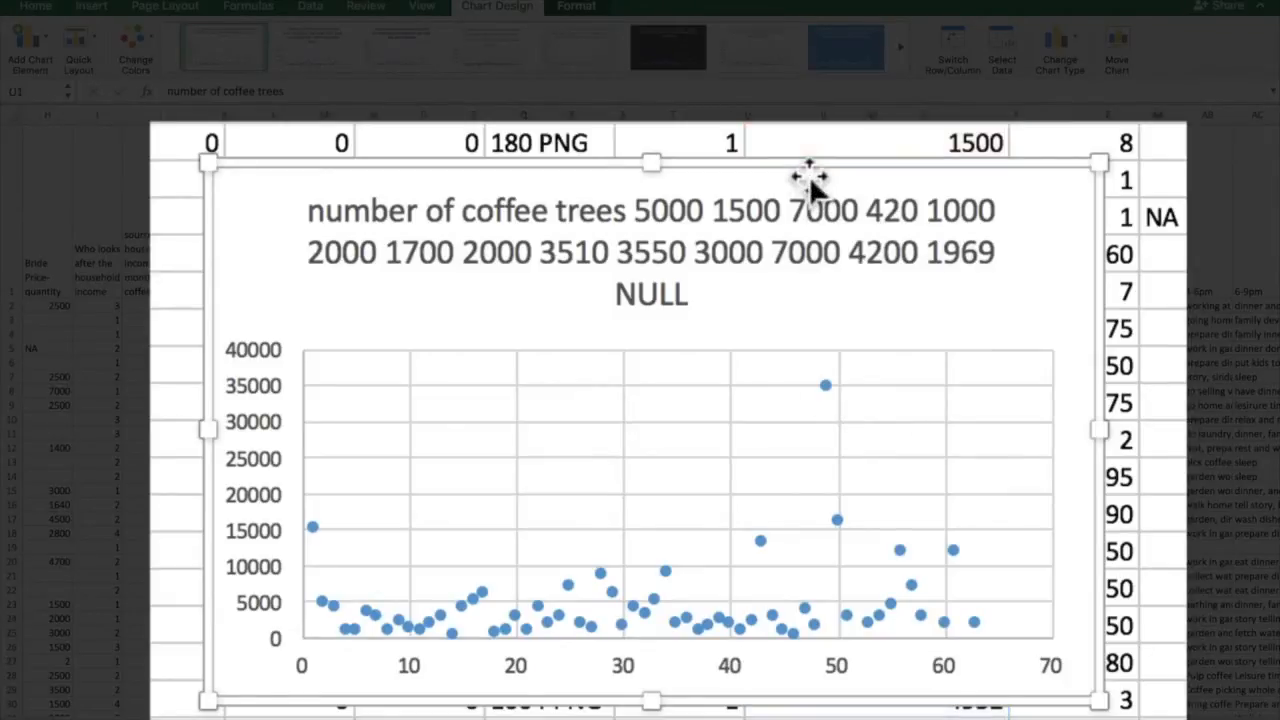
pyautogui.press('Delete')
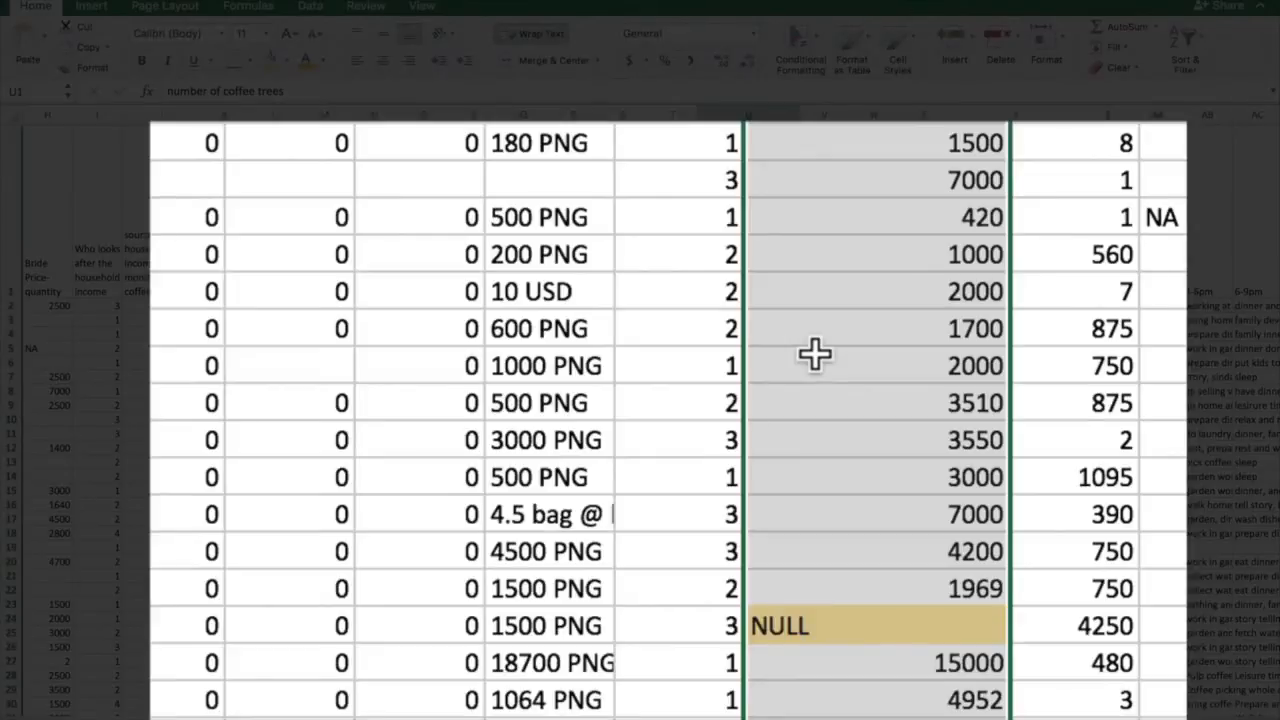
# Sort the whole survey table by number of coffee trees, from largest to smallest
pyautogui.click(815, 352)
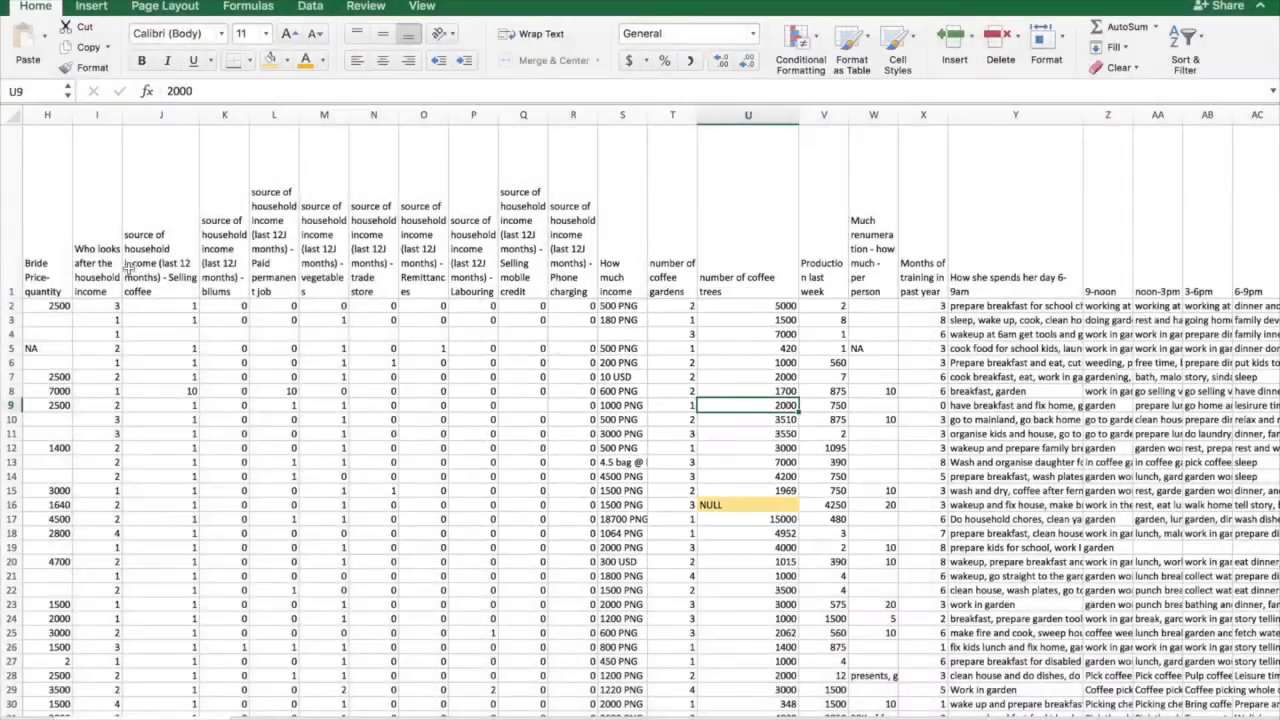
pyautogui.click(52, 250)
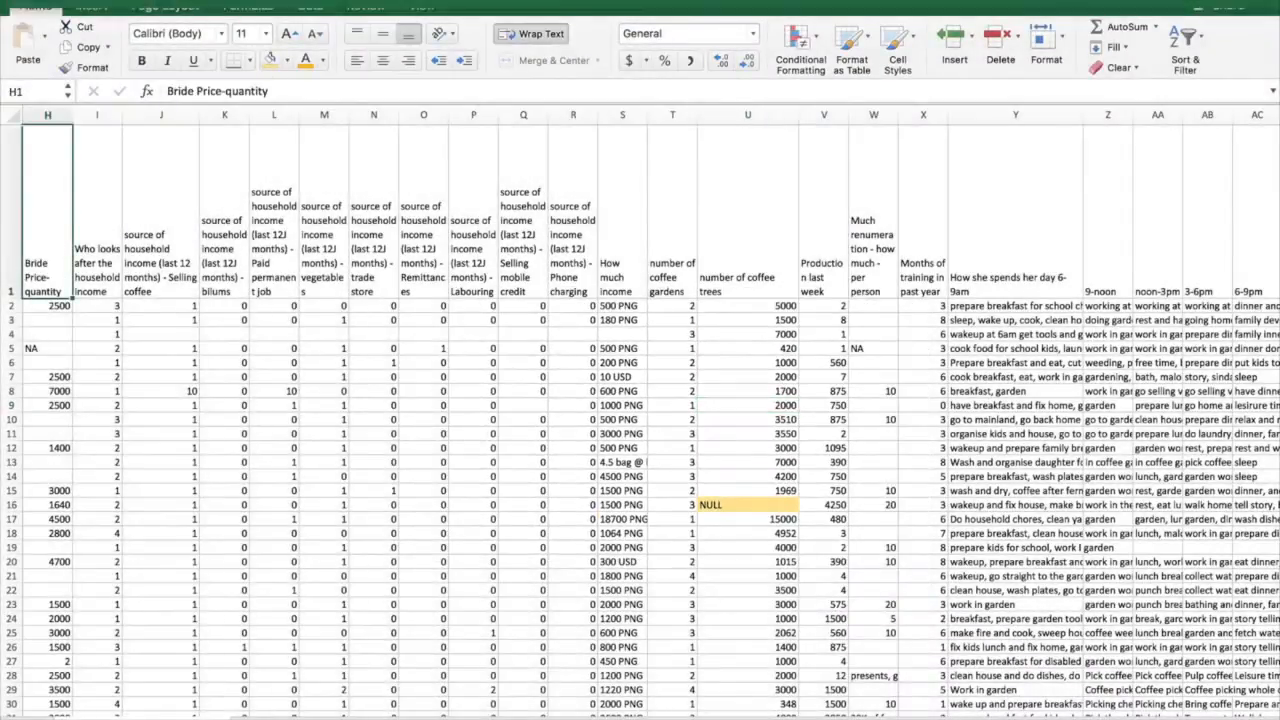
pyautogui.click(390, 4)
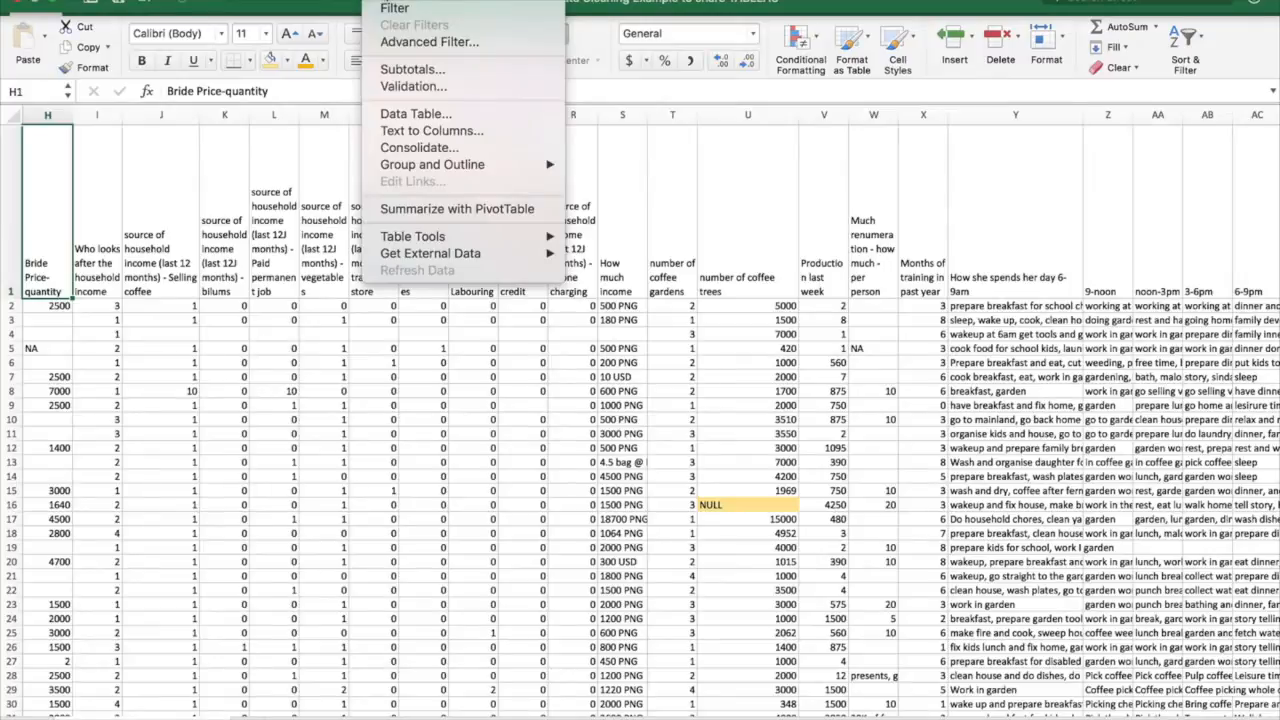
pyautogui.press('super+shift+r')
pyautogui.click(566, 46)
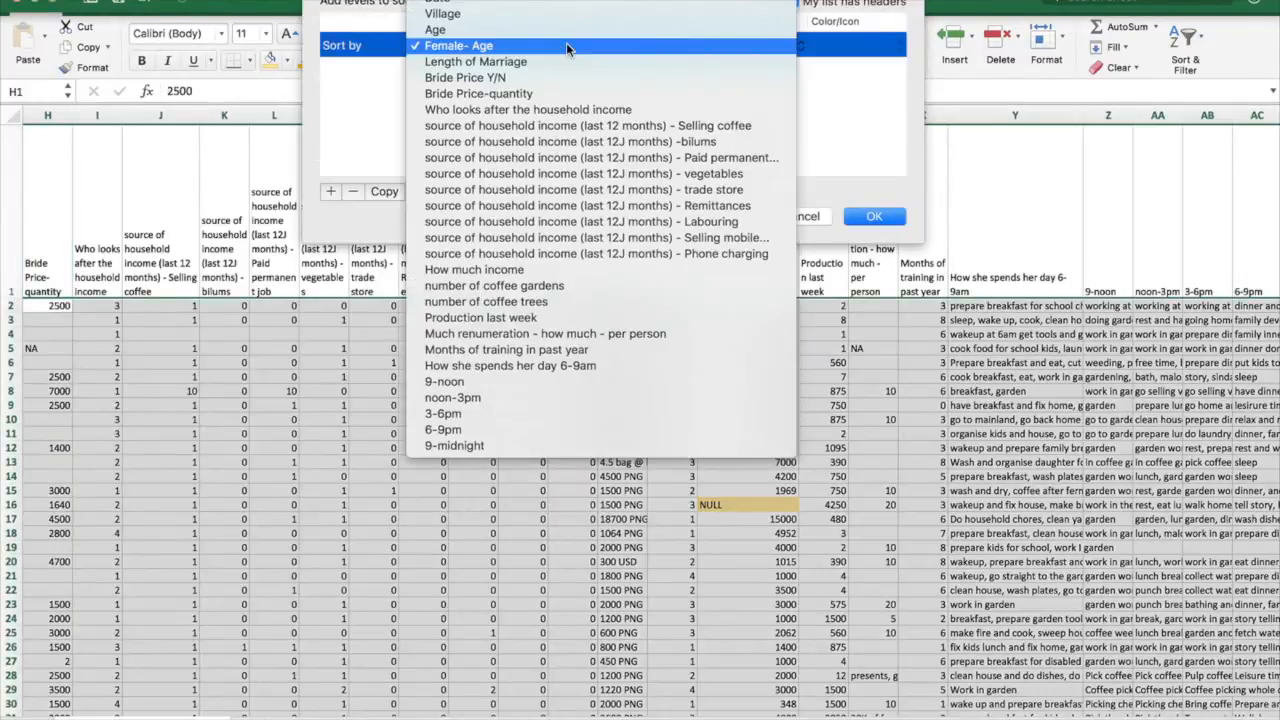
pyautogui.click(569, 297)
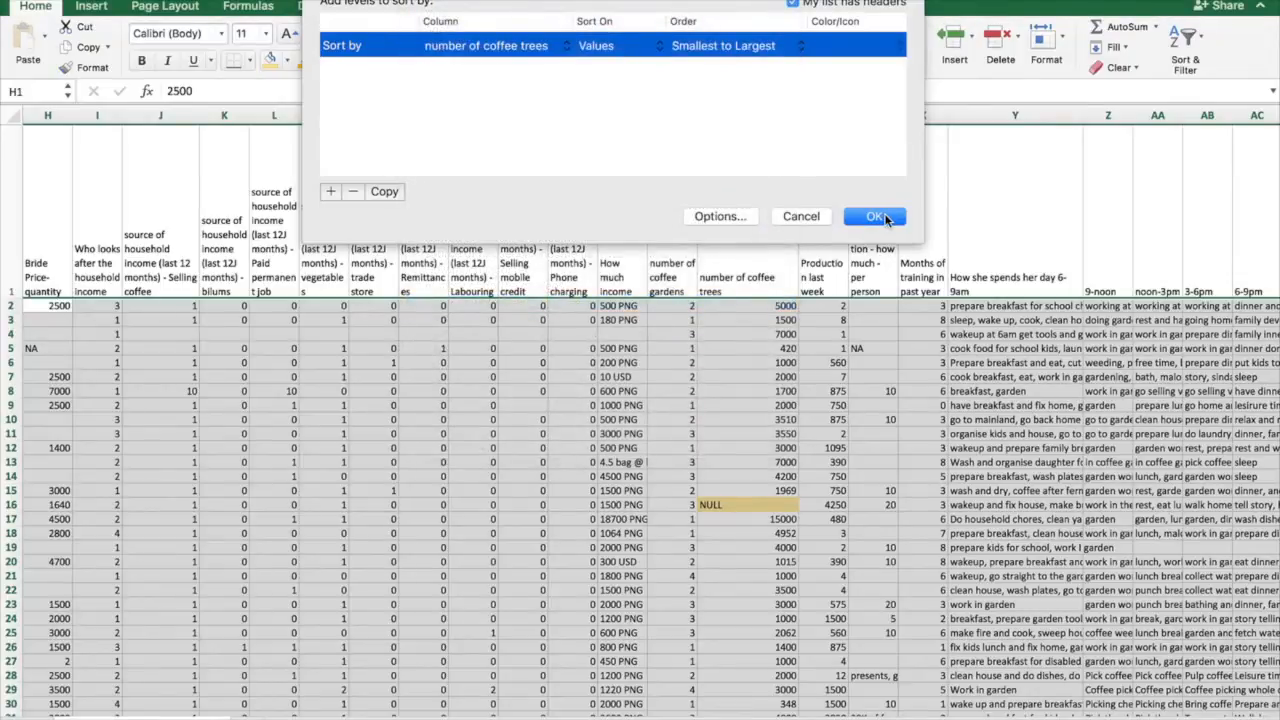
pyautogui.click(800, 47)
pyautogui.click(788, 63)
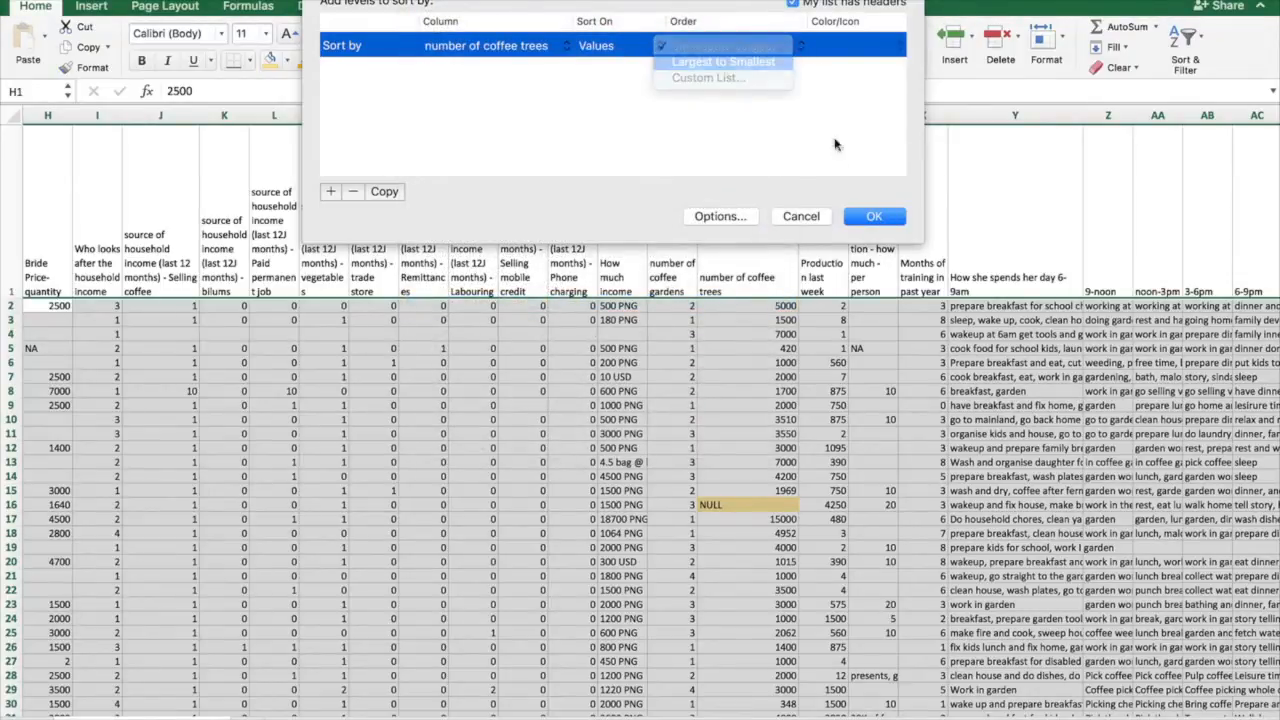
pyautogui.click(874, 216)
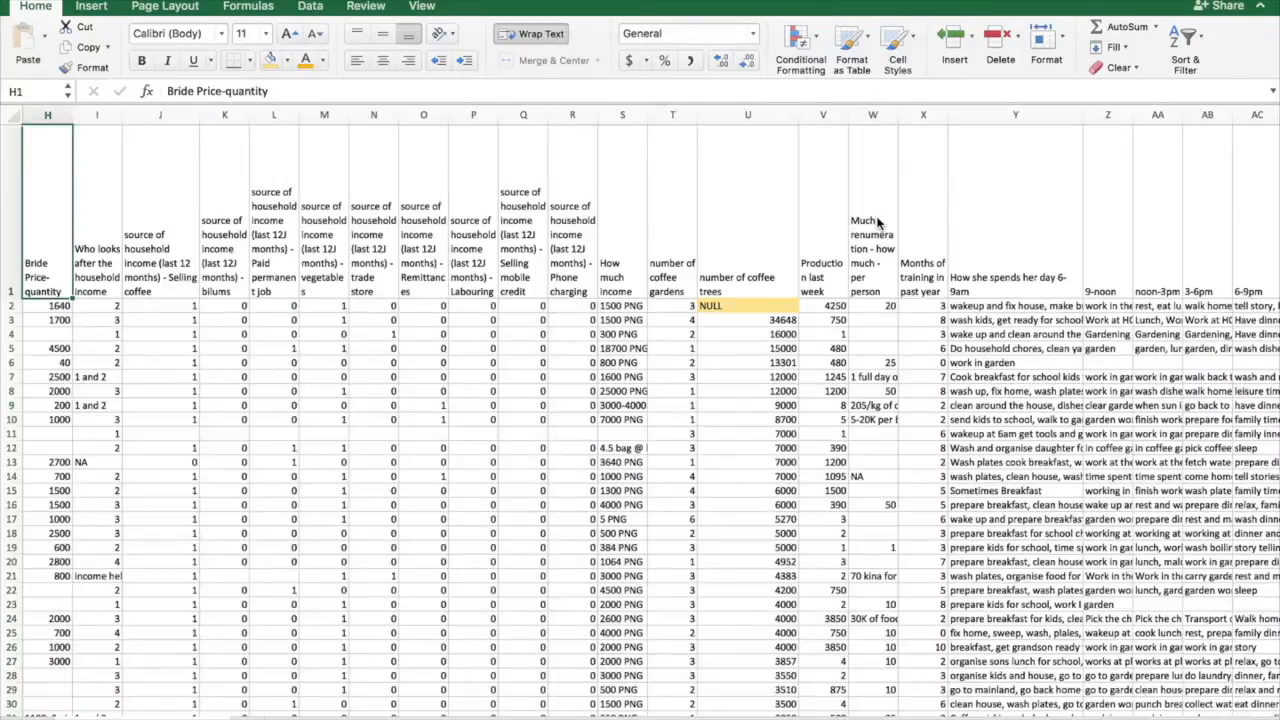
# Compare the highest coffee tree counts in rows 2 to 5 with the number of coffee gardens and income in the same rows
pyautogui.click(743, 305)
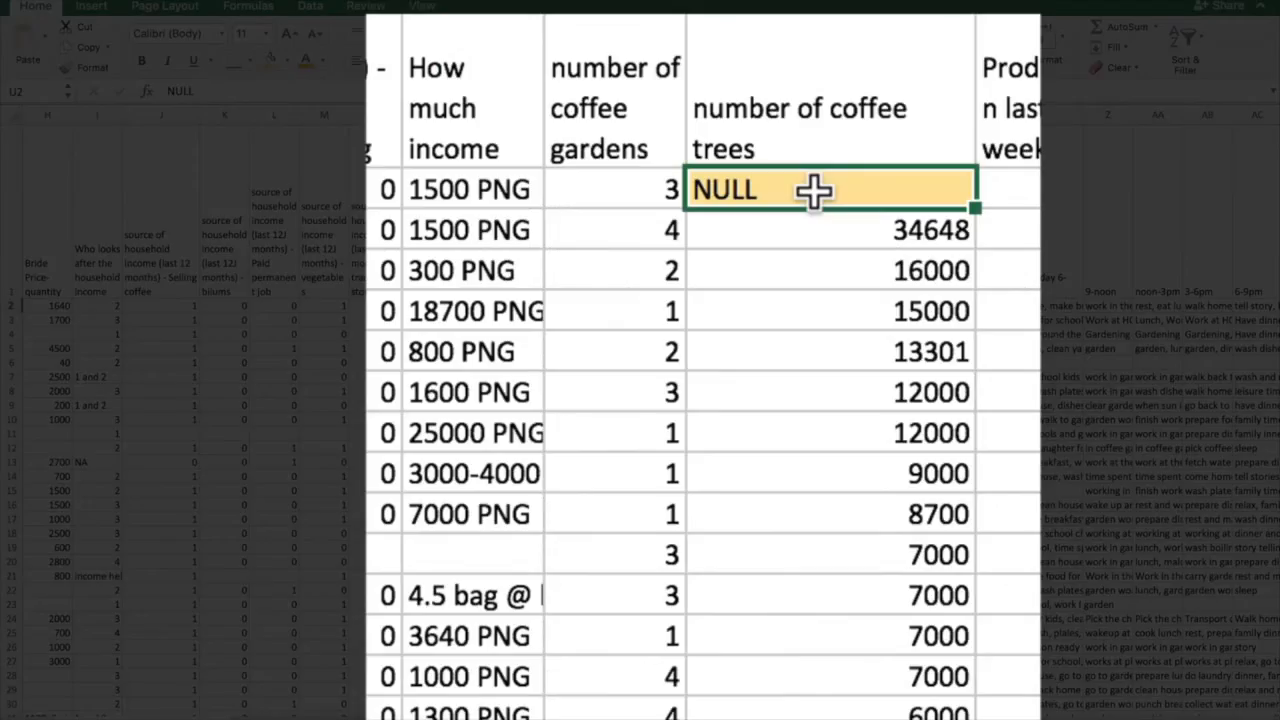
pyautogui.click(815, 228)
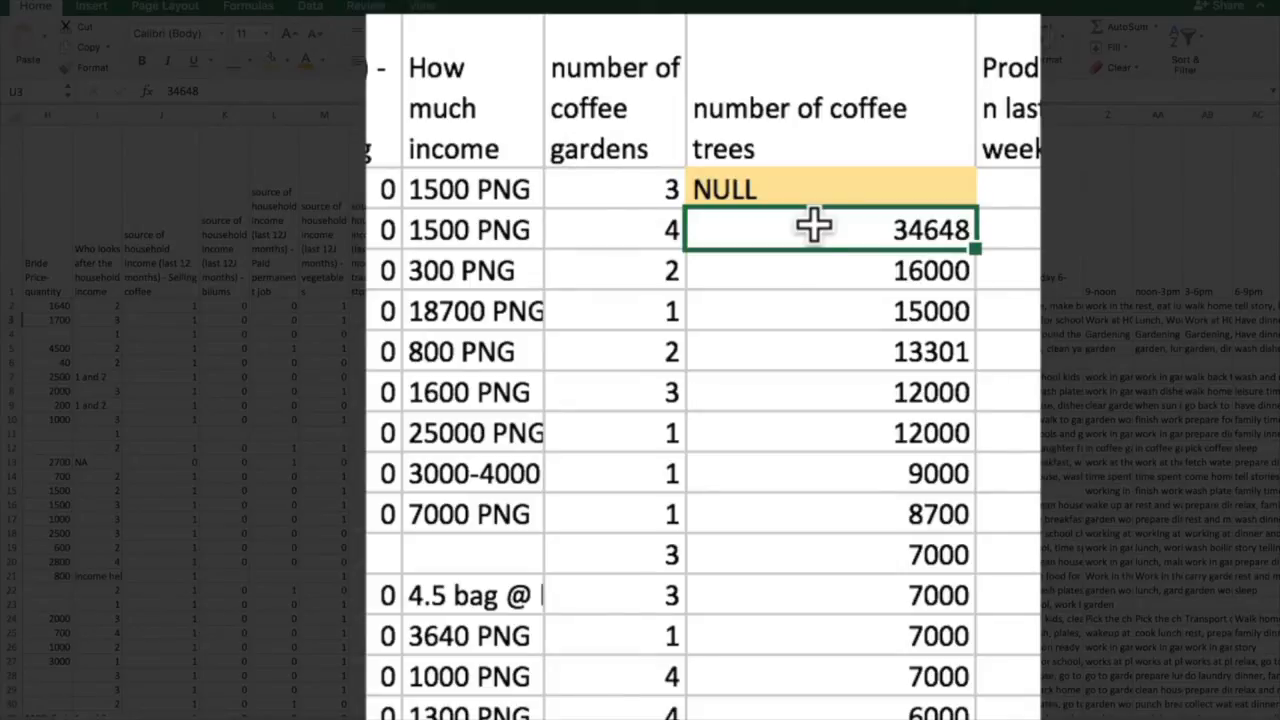
pyautogui.click(604, 233)
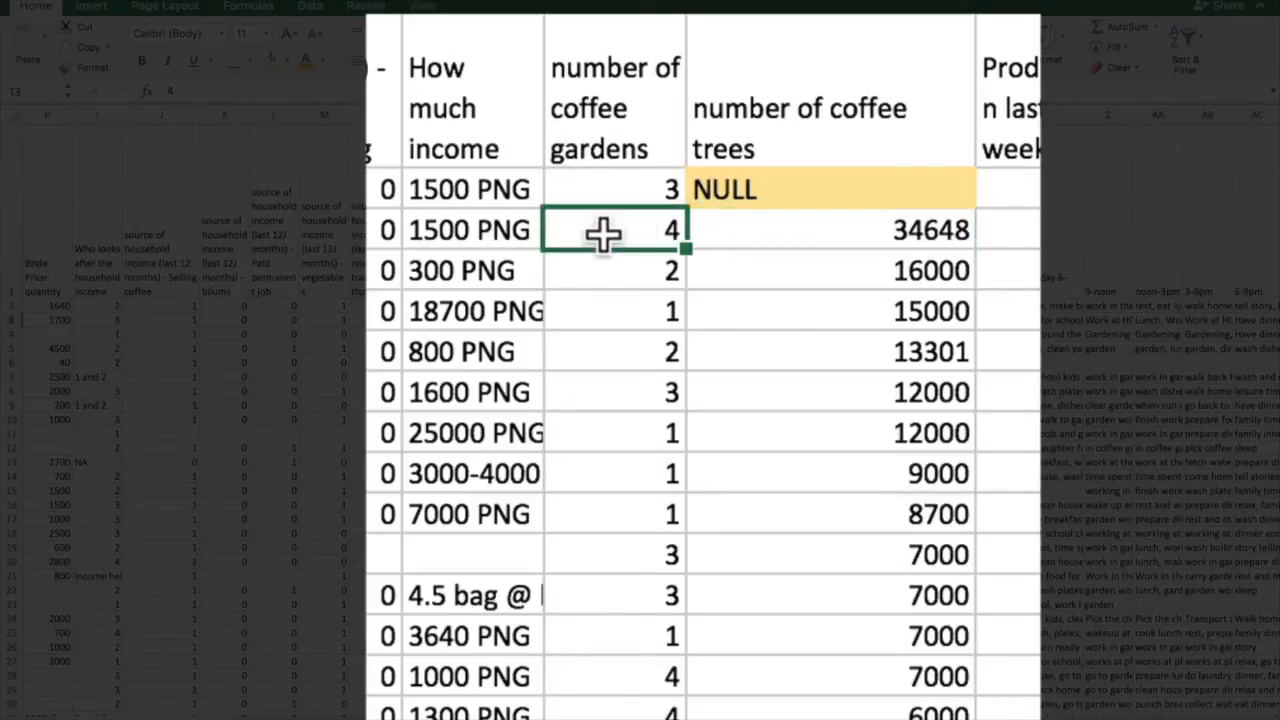
pyautogui.click(506, 236)
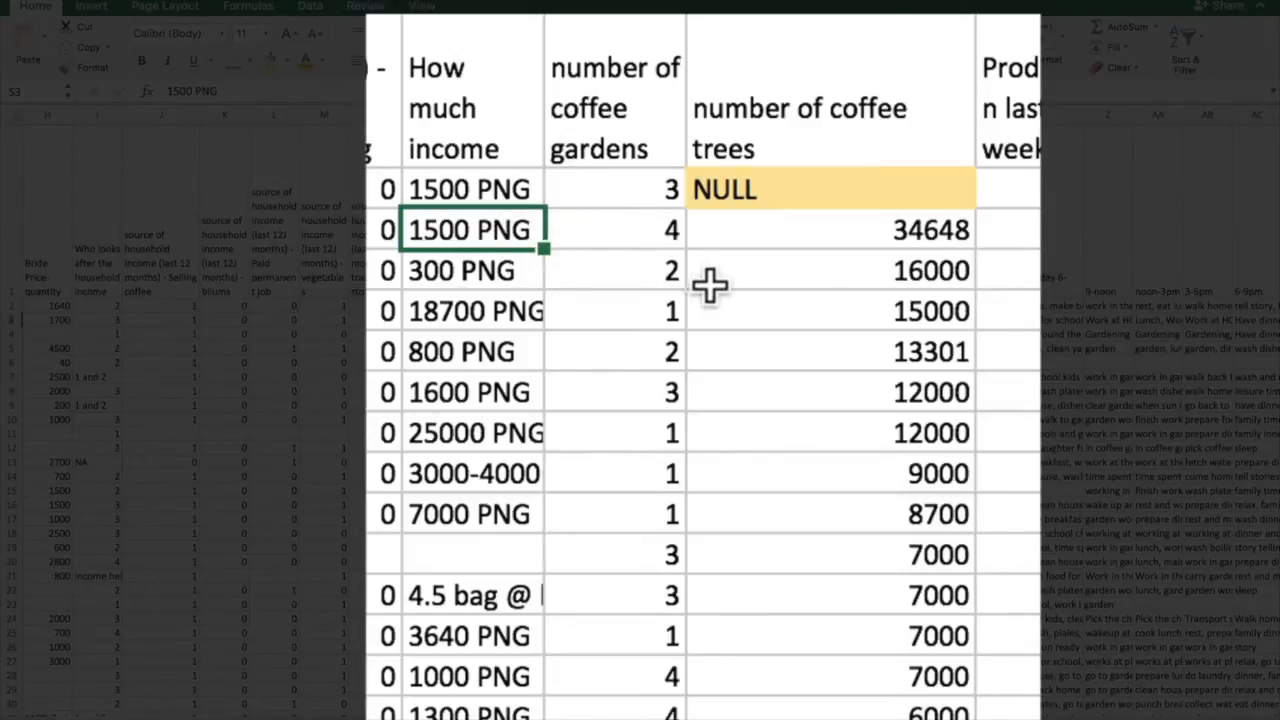
pyautogui.click(748, 285)
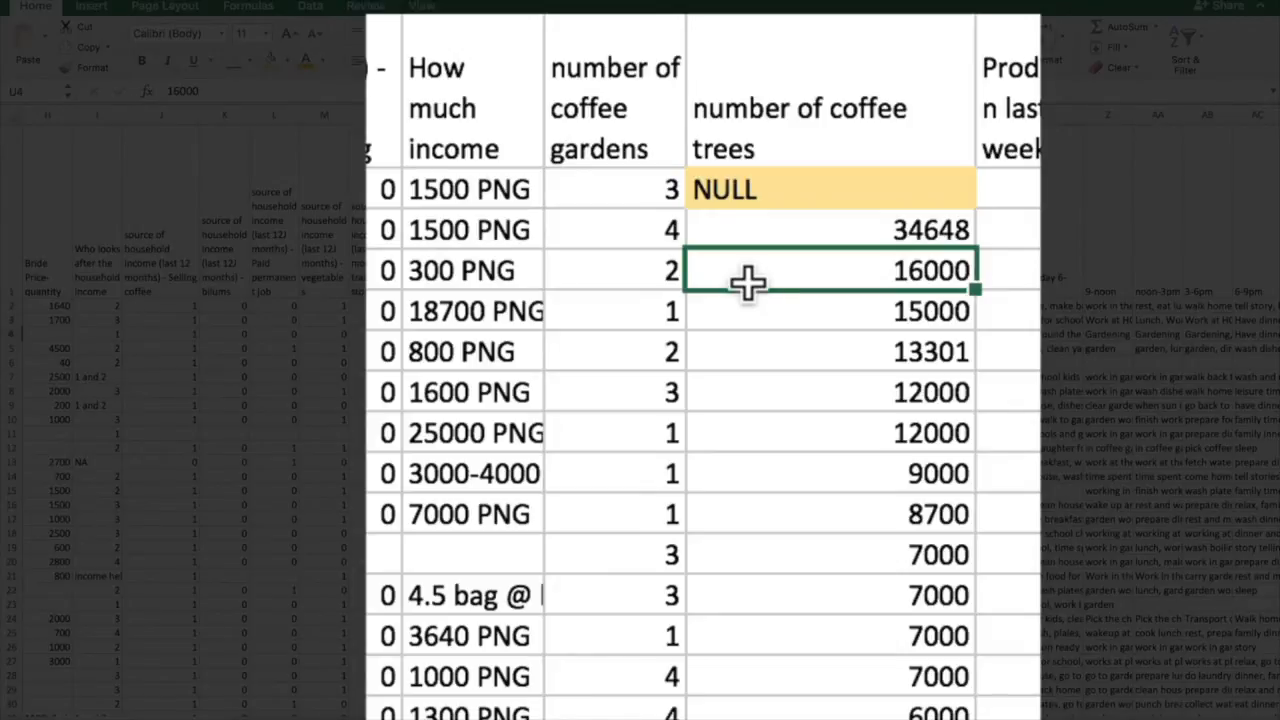
pyautogui.click(634, 280)
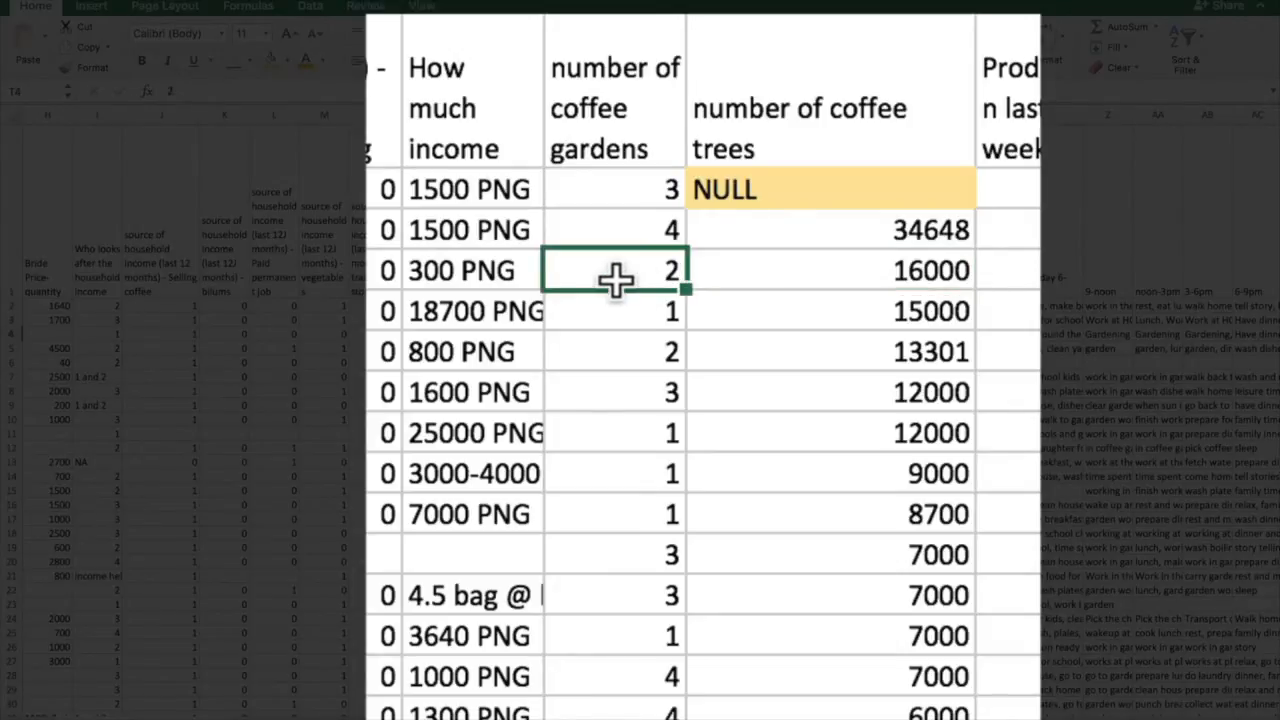
pyautogui.click(523, 271)
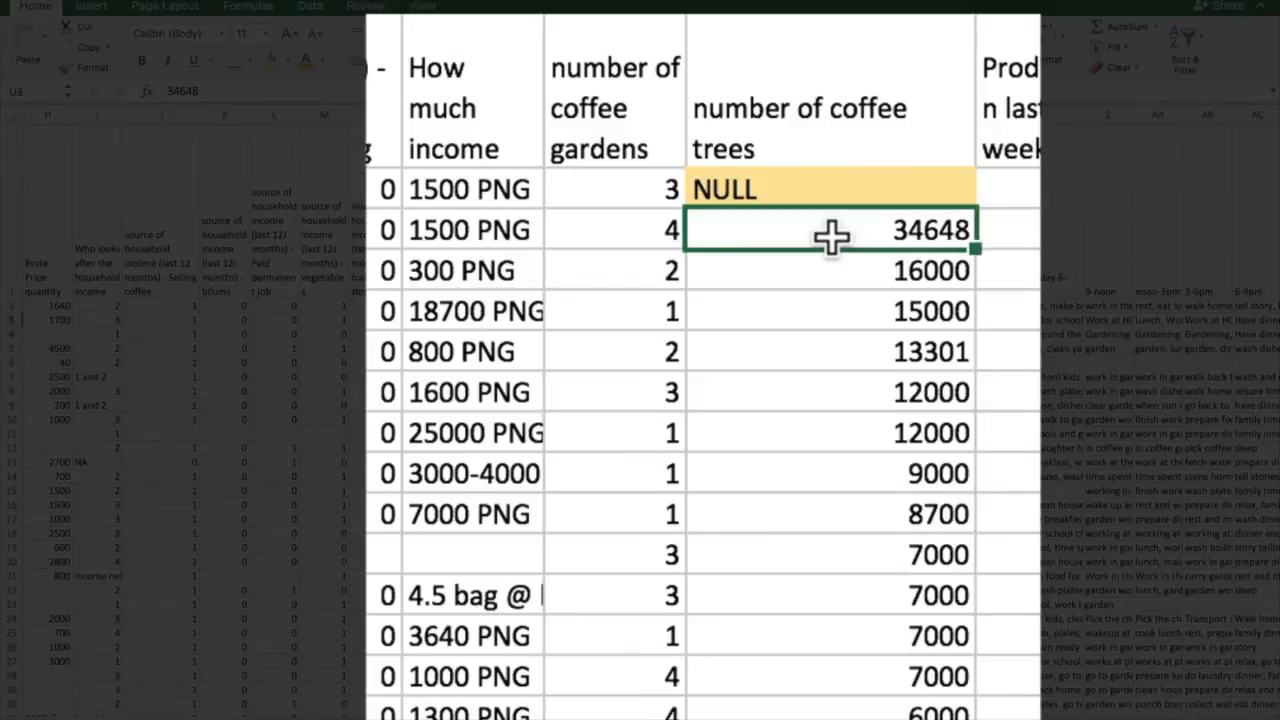
pyautogui.moveTo(654, 229); pyautogui.dragTo(765, 307)
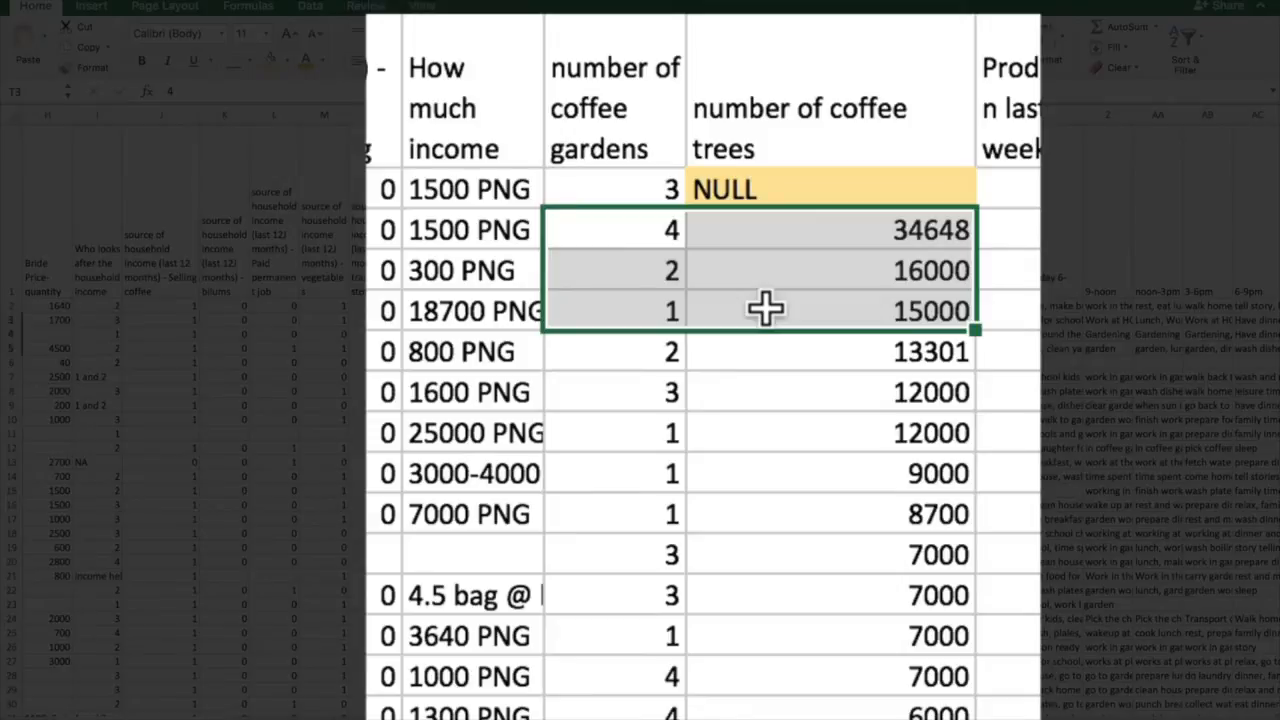
# Highlight the suspicious coffee tree counts in U3:U5 with a paler gold fill than the NULL cell
pyautogui.moveTo(771, 223); pyautogui.dragTo(773, 292)
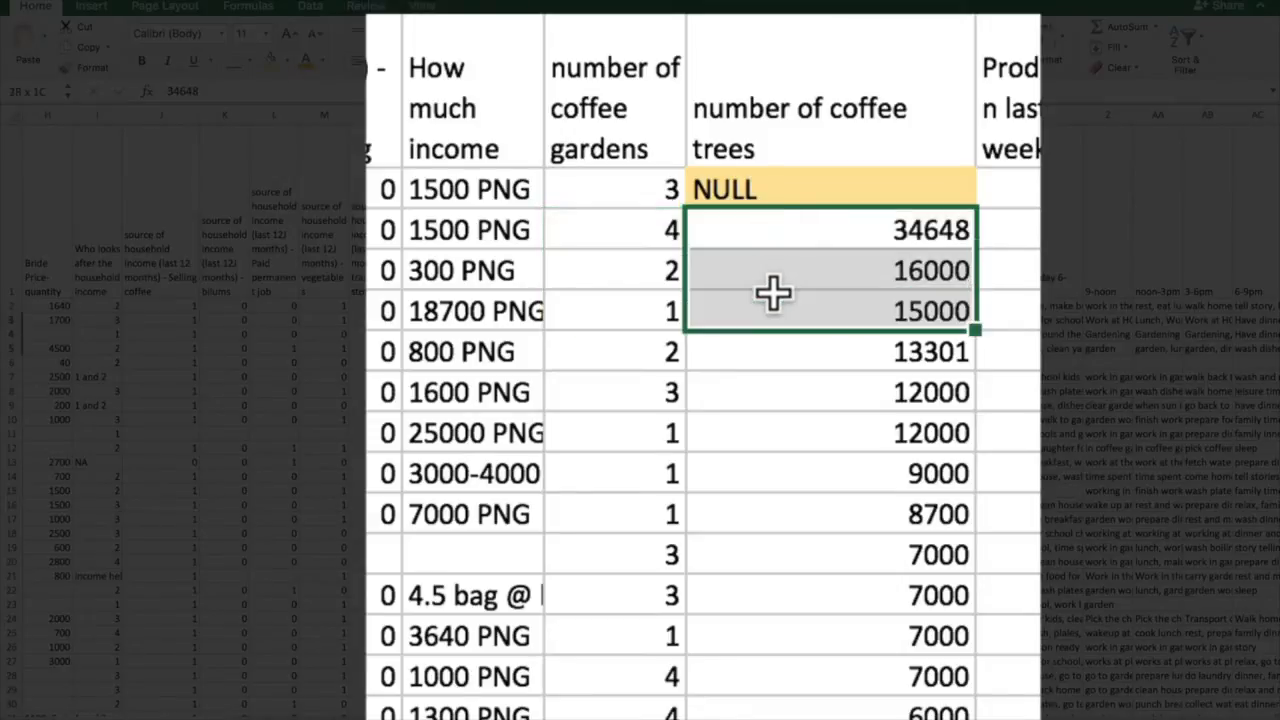
pyautogui.click(287, 56)
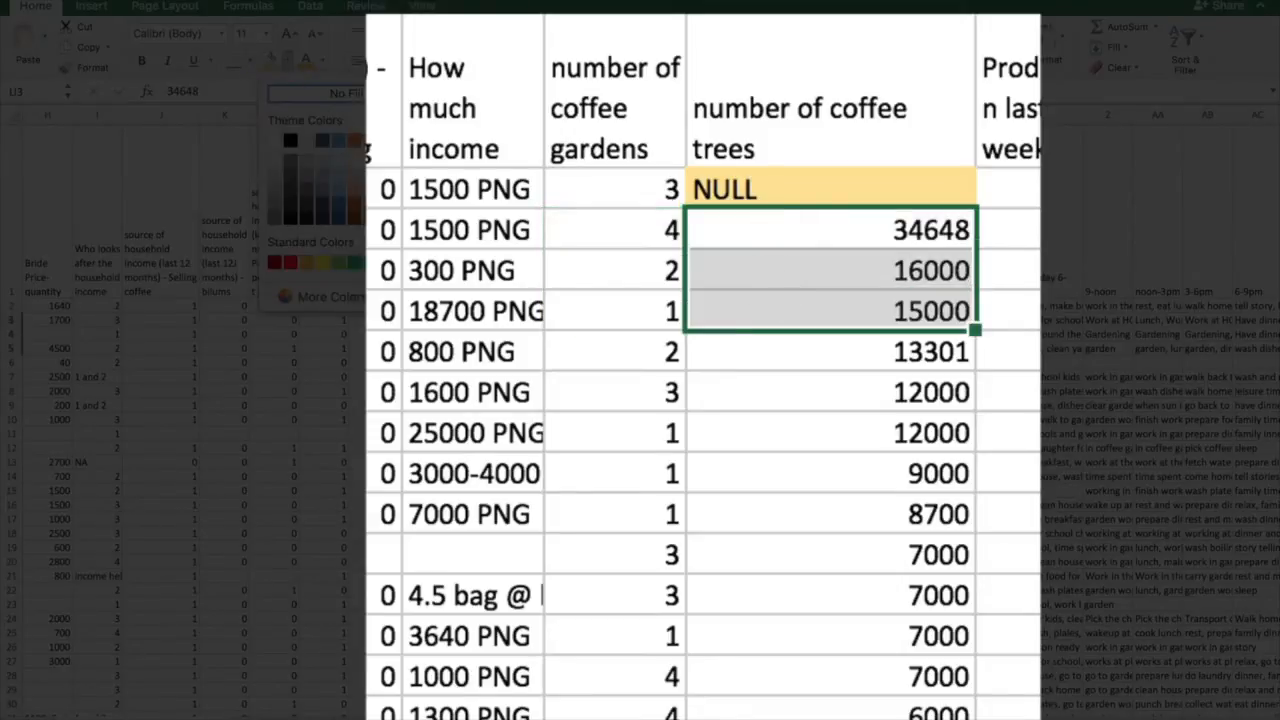
pyautogui.click(386, 158)
pyautogui.click(384, 90)
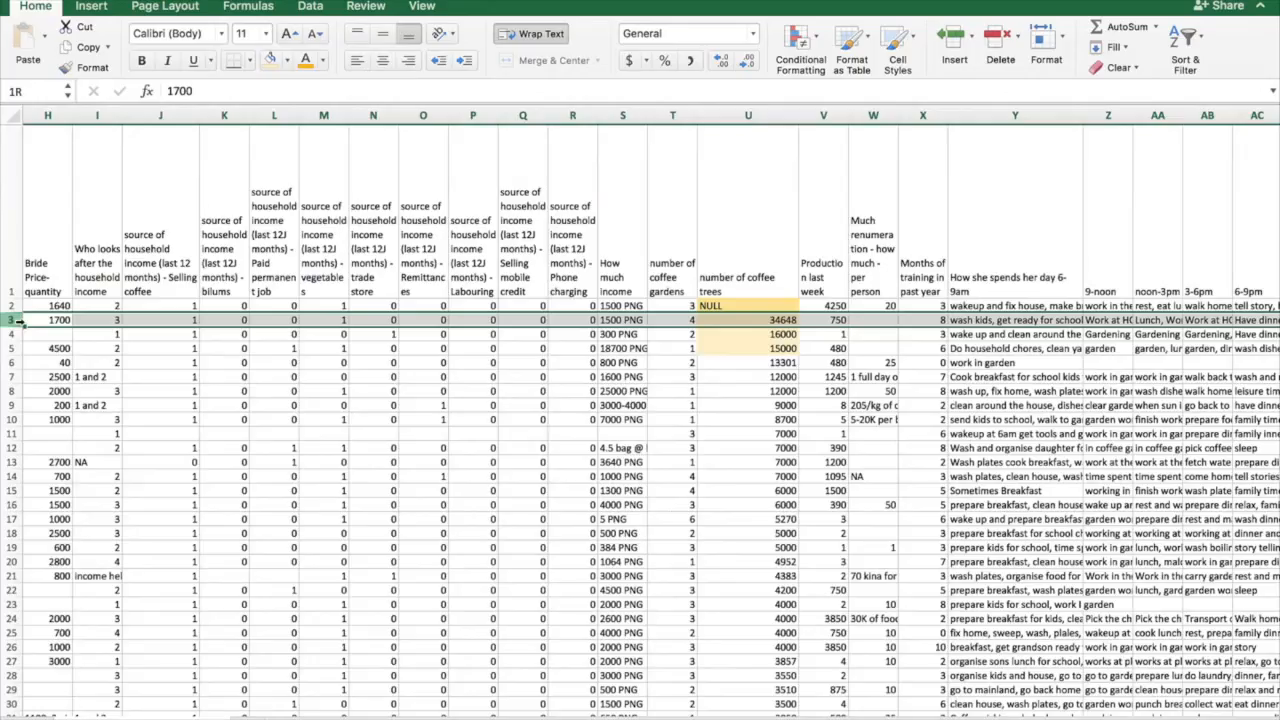
# Review the full records in rows 3 to 5 and the flagged number of coffee trees entries below the NULL cell
pyautogui.moveTo(14, 320); pyautogui.dragTo(16, 345)
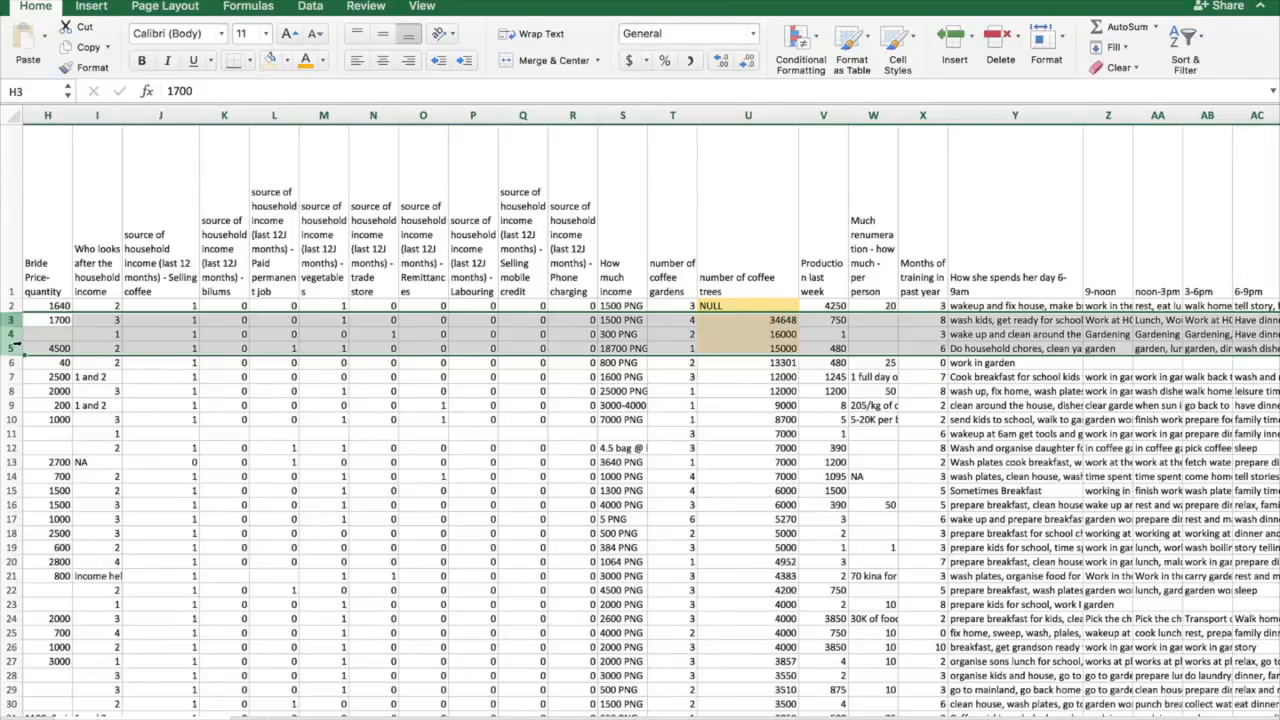
pyautogui.click(733, 303)
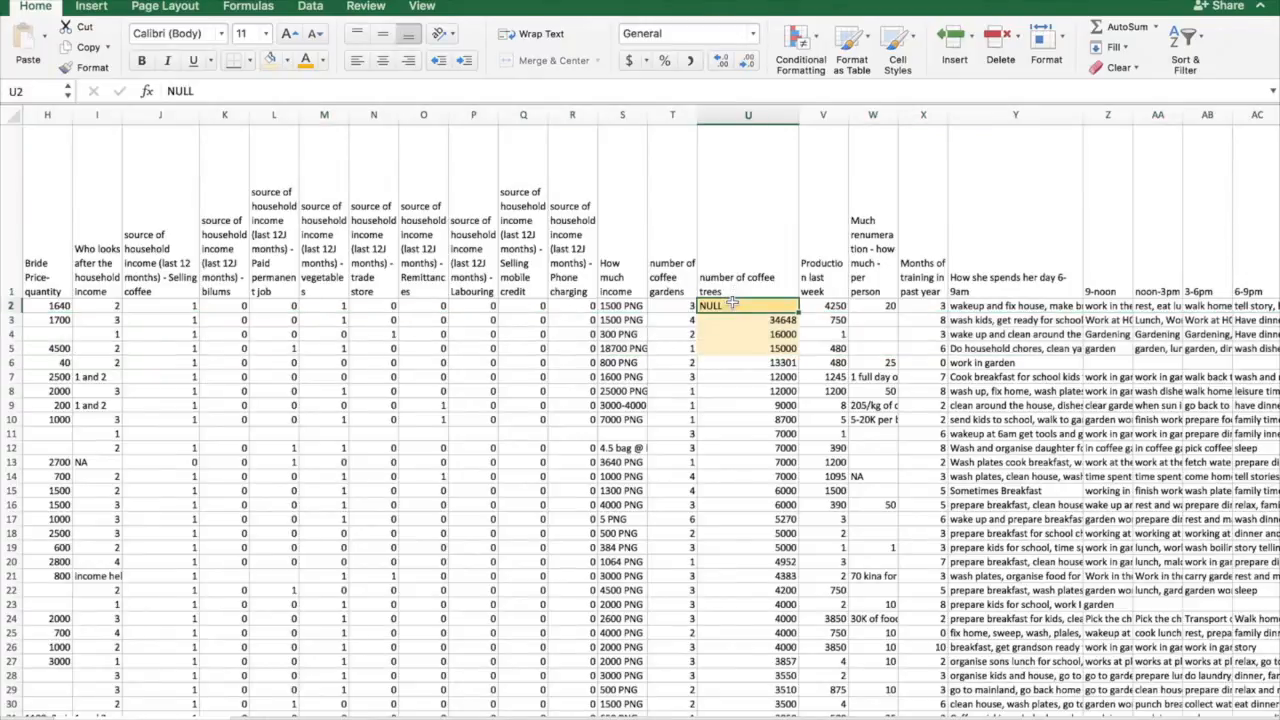
pyautogui.moveTo(728, 320); pyautogui.dragTo(724, 358)
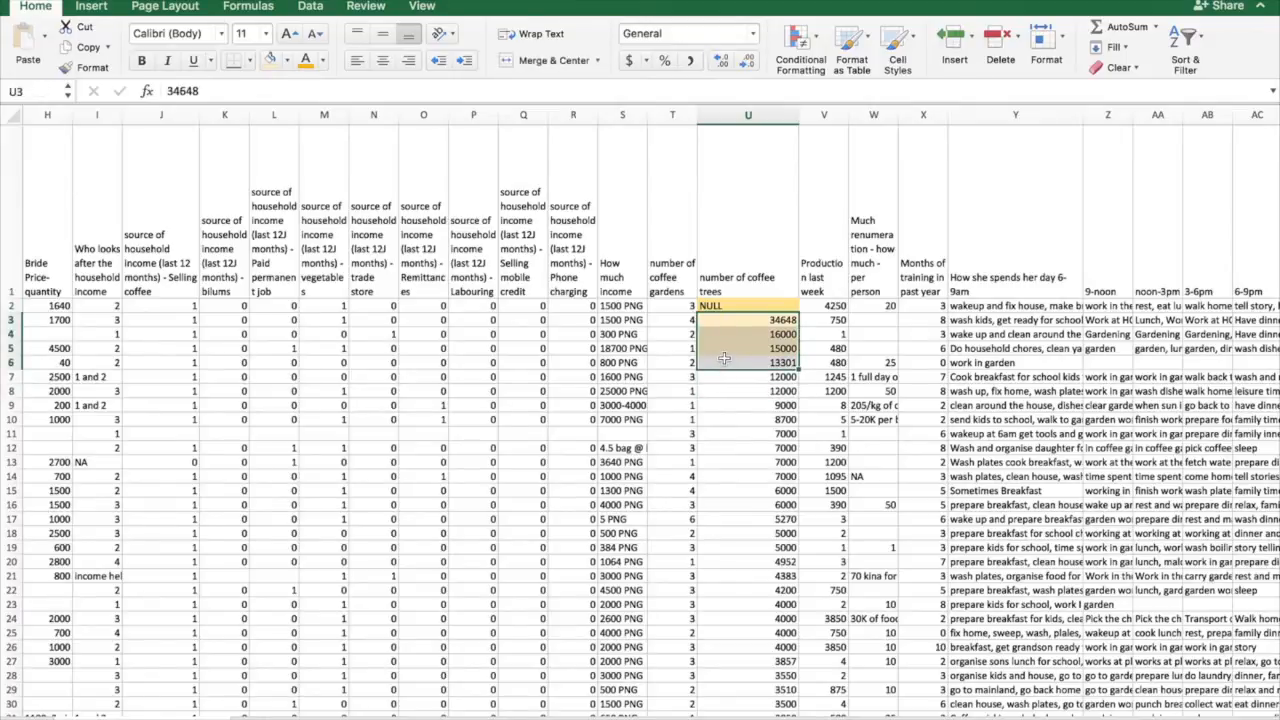